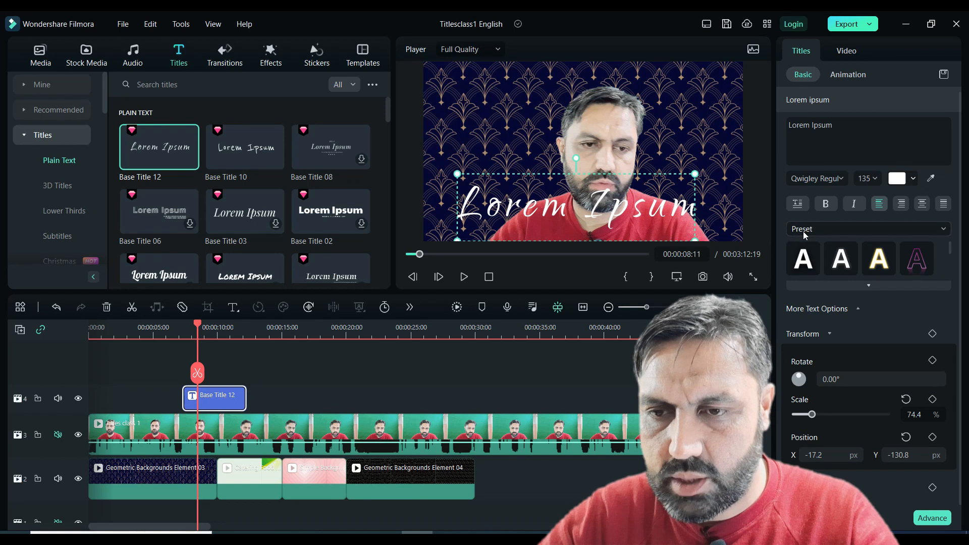
Apply the black outlined WordArt style to the Lorem Ipsum title.
click(943, 230)
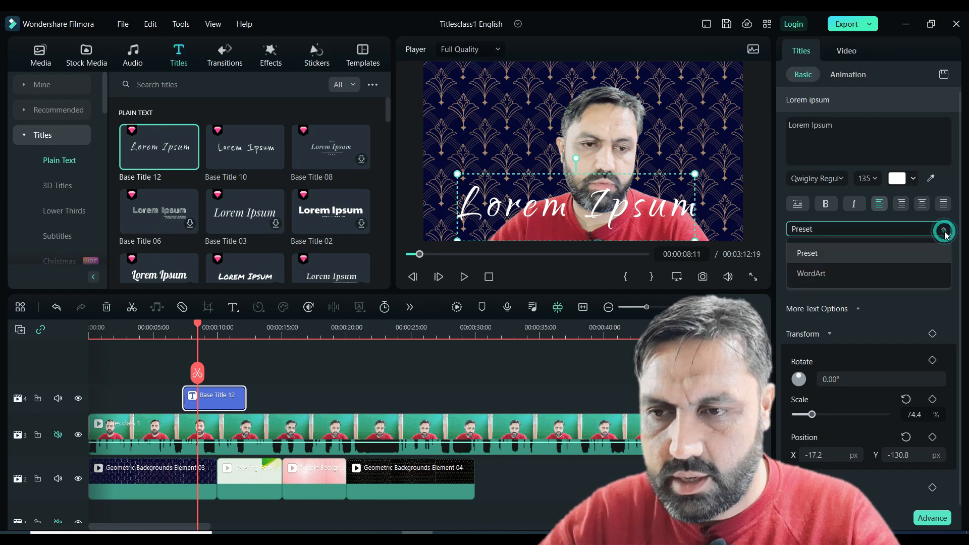
click(813, 275)
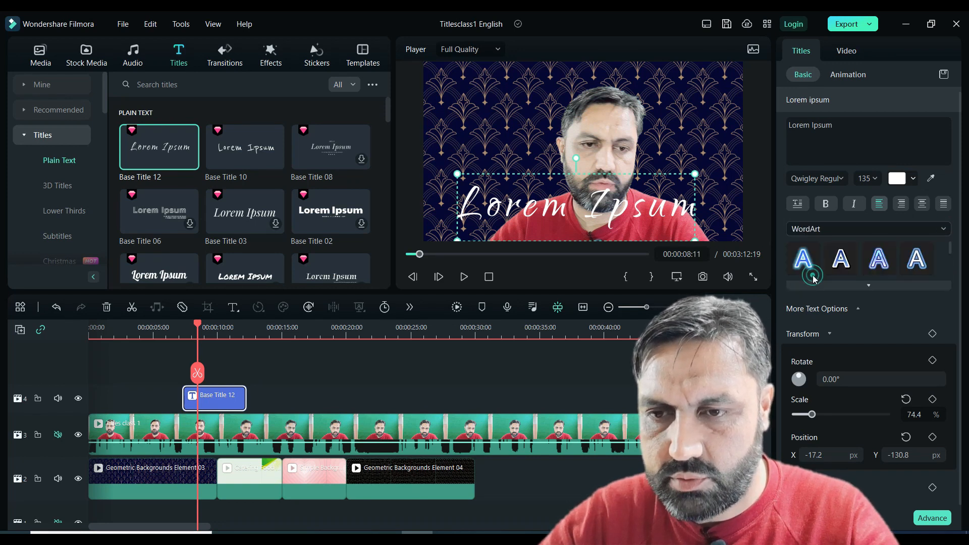
scroll(944, 254, down, 3)
scroll(943, 255, down, 2)
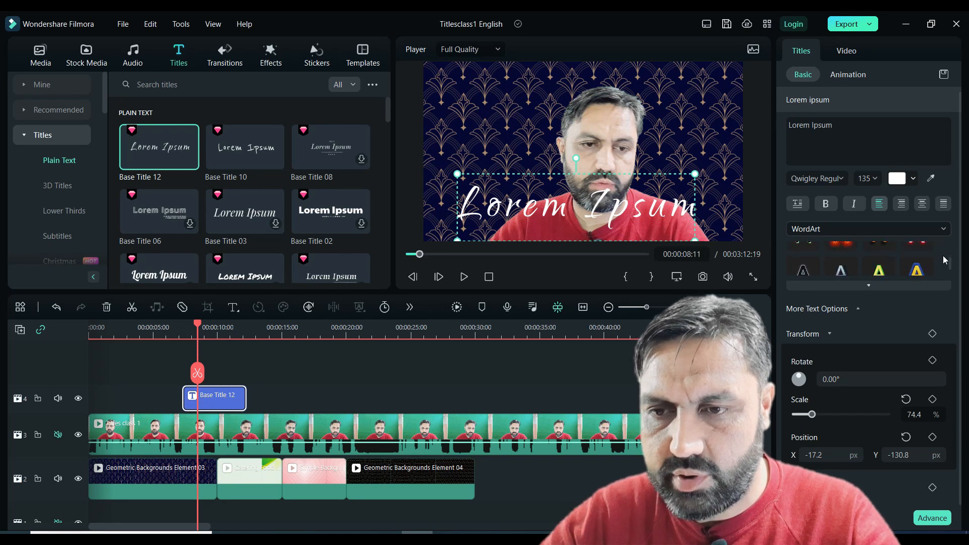
click(802, 270)
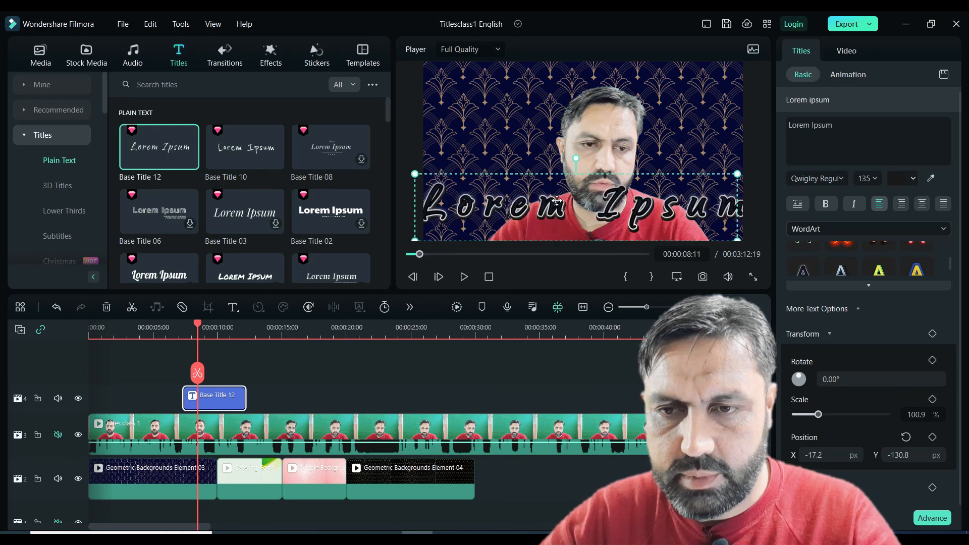
Change the title's font to Arial.
click(840, 178)
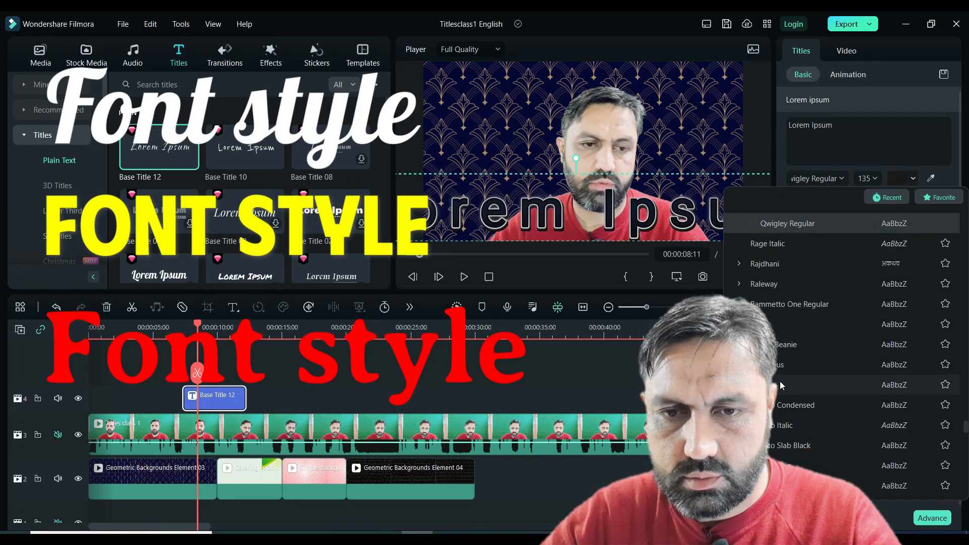
scroll(813, 326, up, 10)
scroll(814, 331, up, 10)
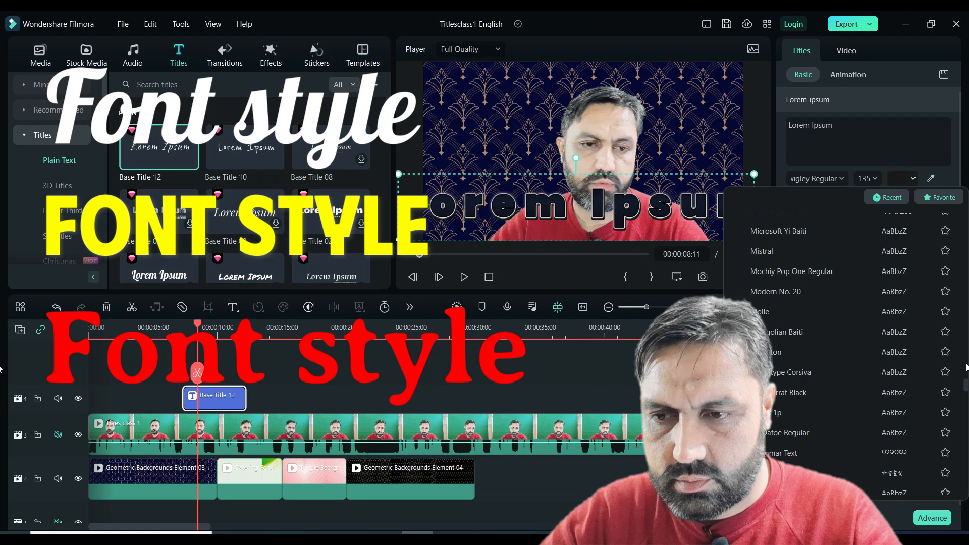
scroll(954, 259, up, 15)
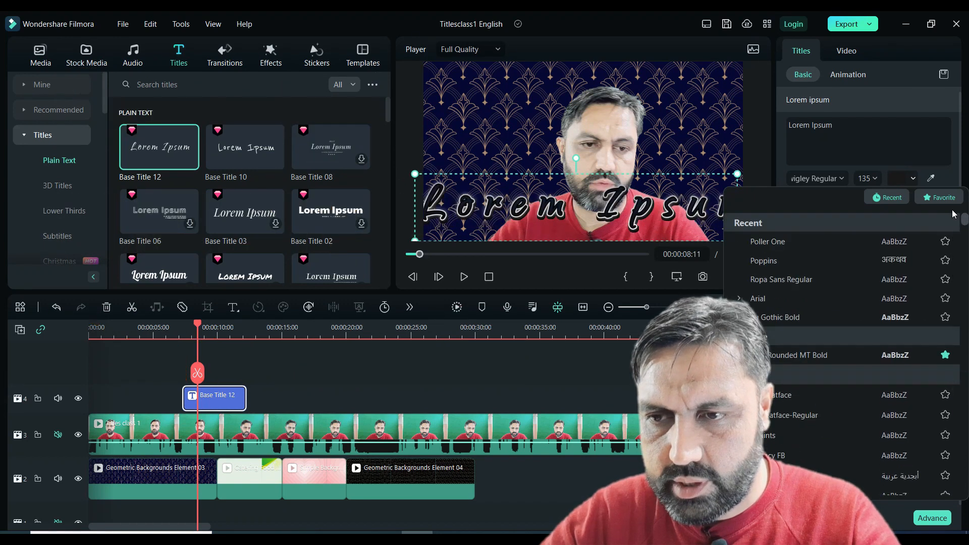
click(761, 298)
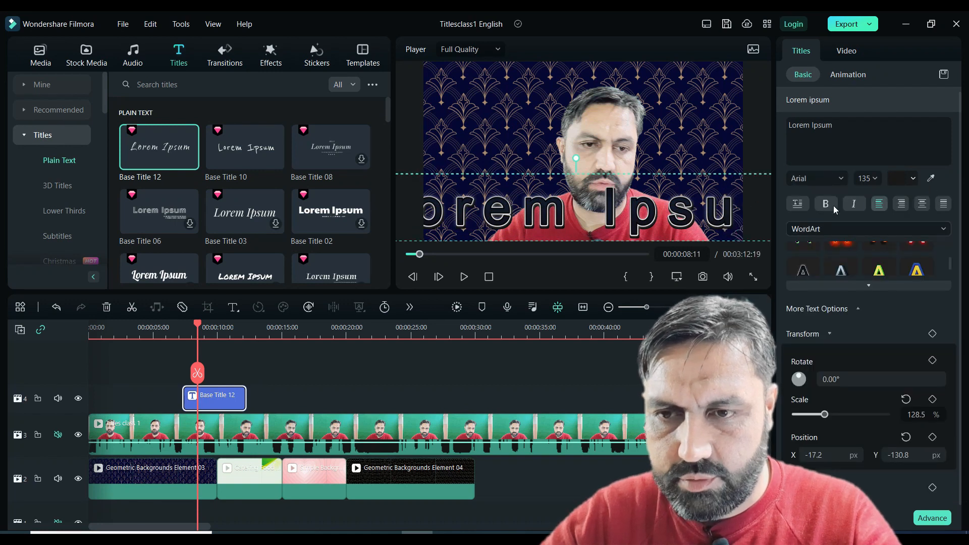
Set the title's font size to 50, then enlarge the text in the preview to about size 71.
click(865, 179)
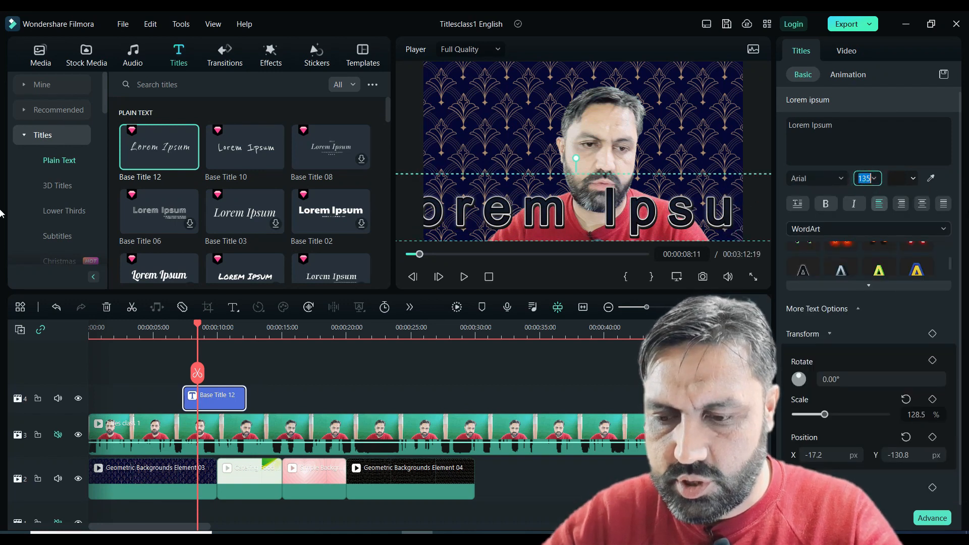
text(50)
key(Return)
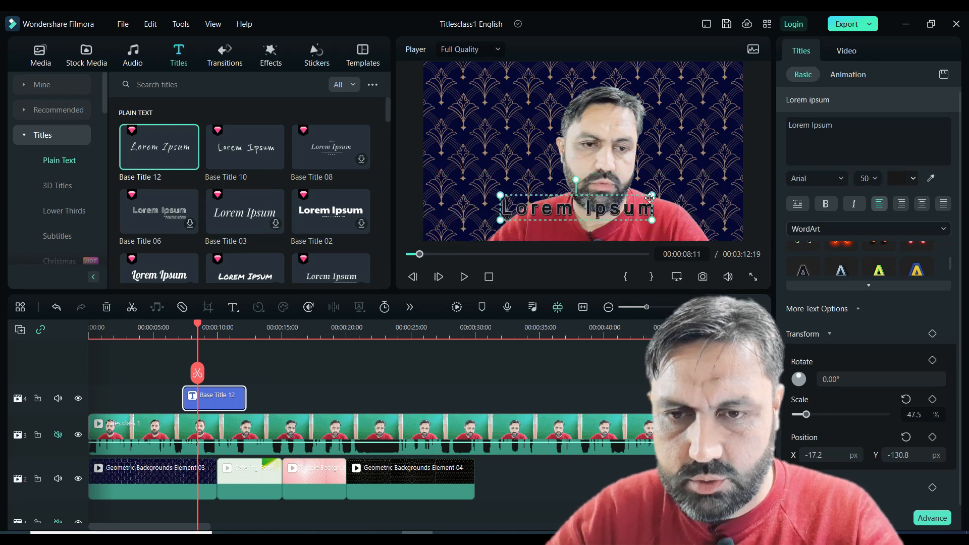
mouse_move(649, 194)
mouse_down()
mouse_move(681, 176)
mouse_move(650, 182)
mouse_up()
Replace the title's placeholder text with the presenter's full name.
click(835, 126)
key(ctrl+a)
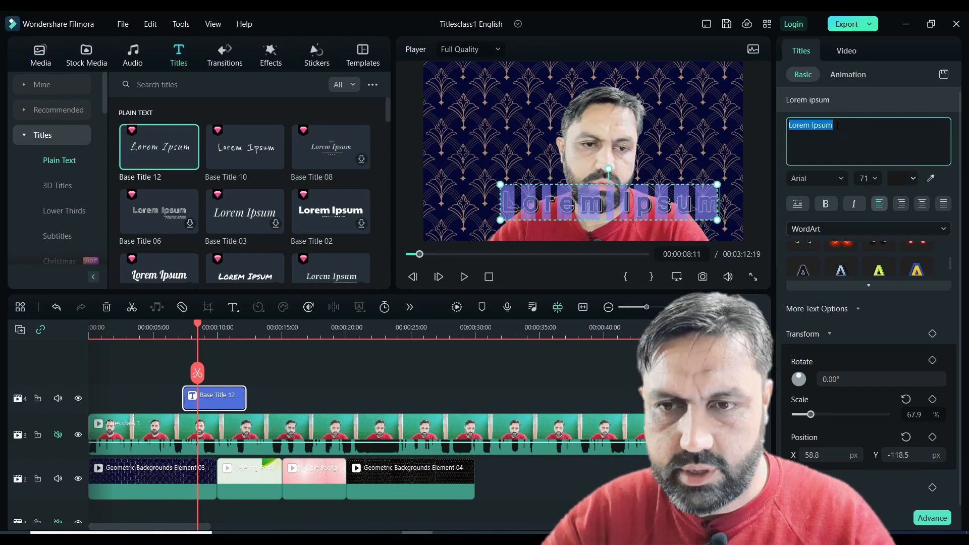
text(Noor)
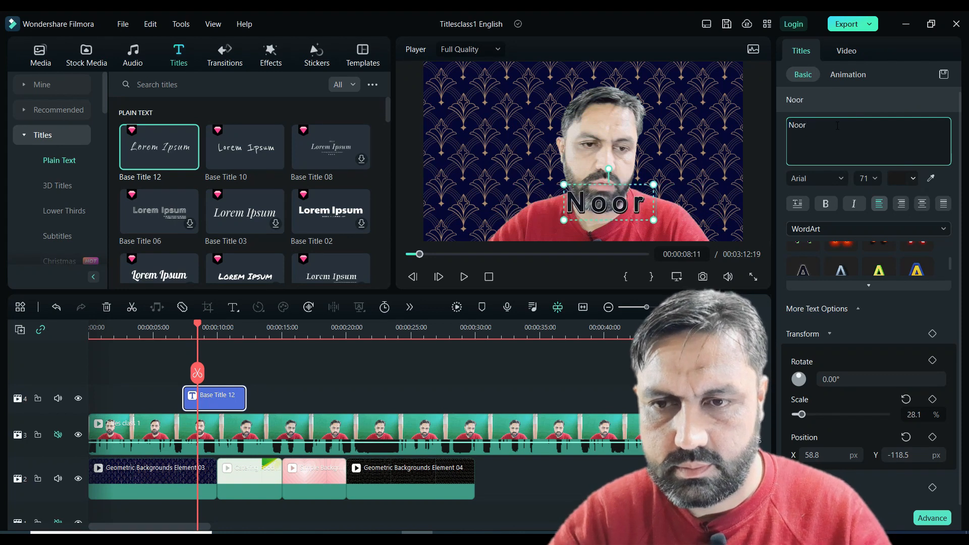
text( Wali Baz)
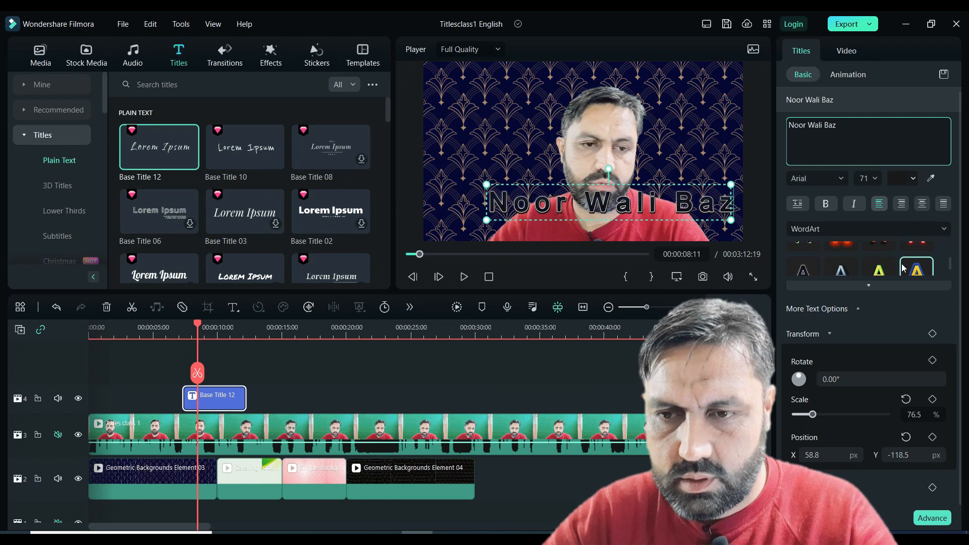
Try the yellow-green and pink-orange WordArt styles on the name title and move it to X 0.0, Y -154.9.
click(844, 248)
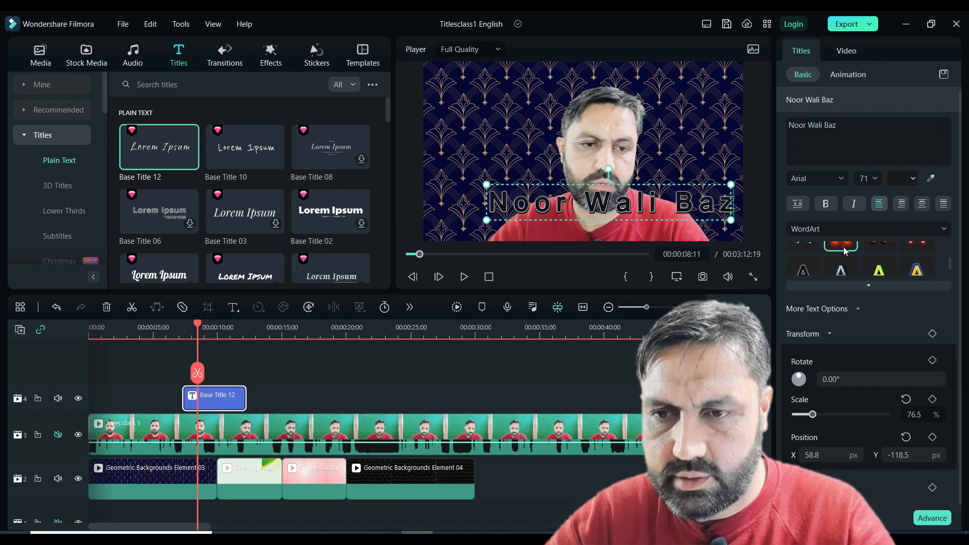
click(915, 271)
click(882, 271)
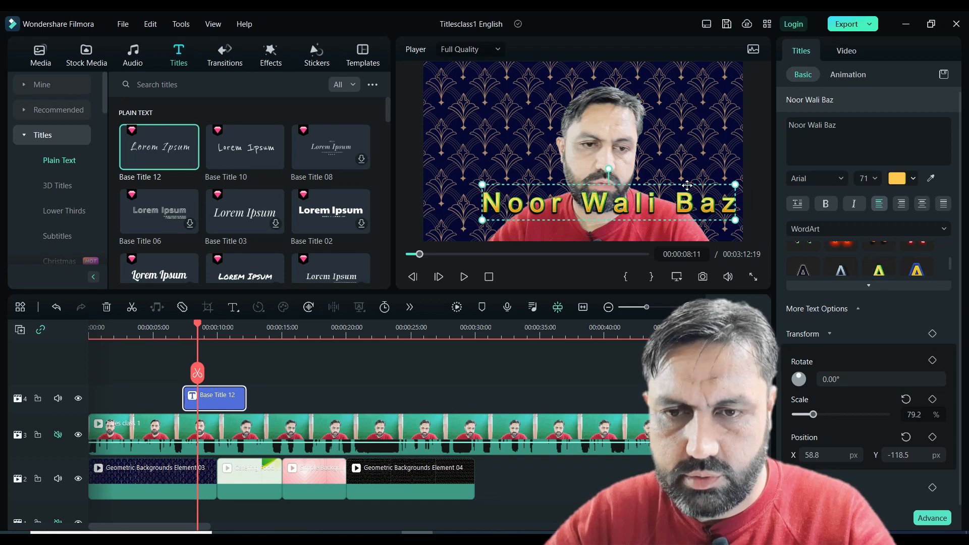
drag(689, 194, 663, 210)
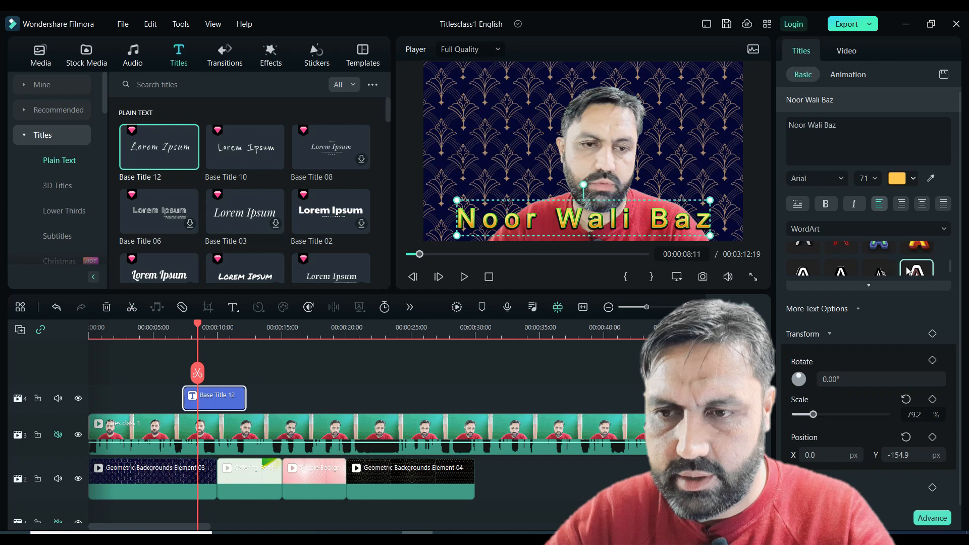
click(879, 271)
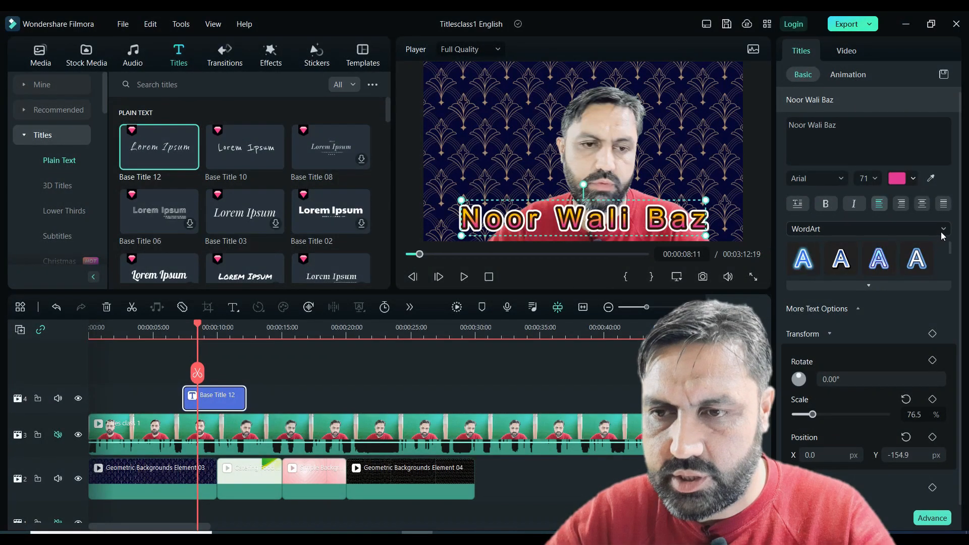
Try several Preset text styles on the name title, including the red-to-purple gradient, grey and pale pink ones.
click(940, 229)
click(818, 252)
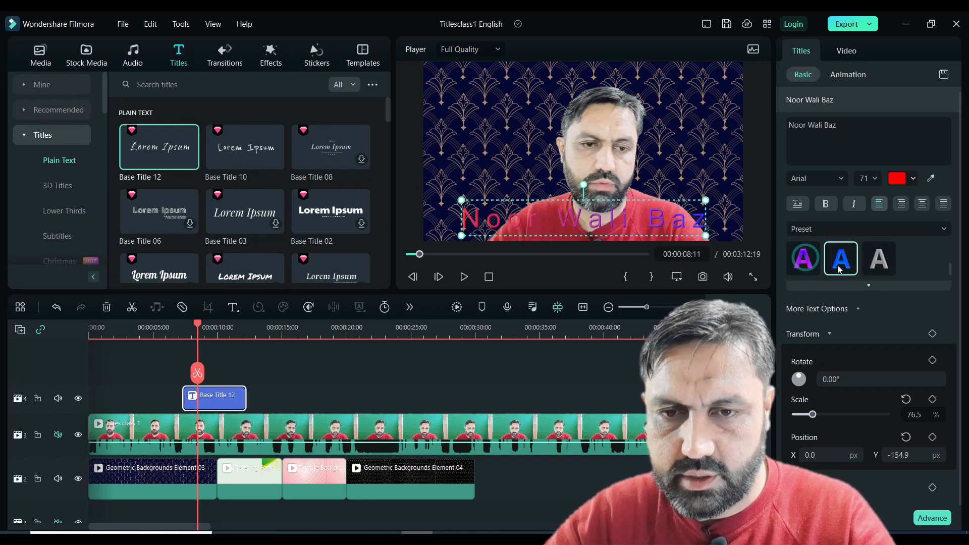
click(872, 266)
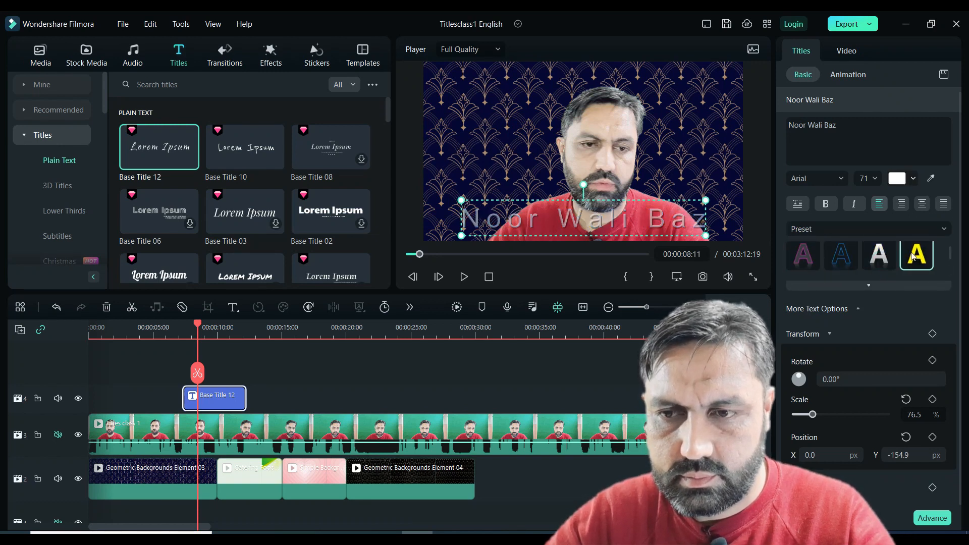
click(914, 256)
click(850, 260)
Switch back to WordArt styles and apply the white text style with black and yellow outlines to the name title.
click(859, 231)
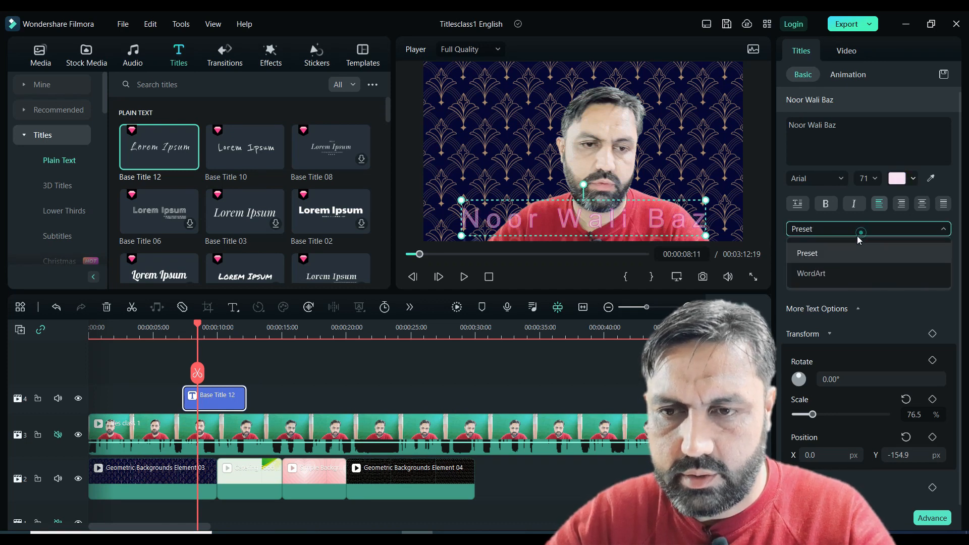
click(821, 275)
click(837, 270)
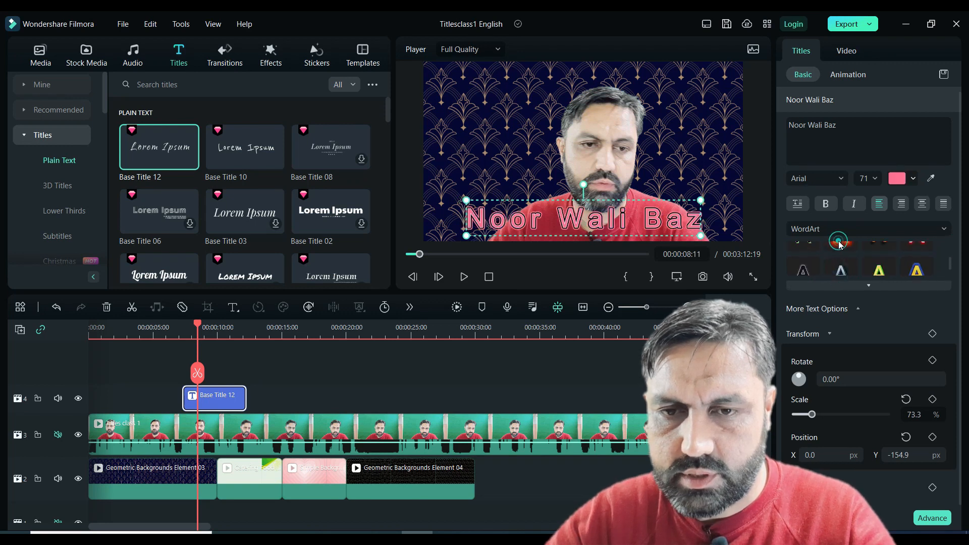
click(840, 246)
scroll(888, 263, down, 1)
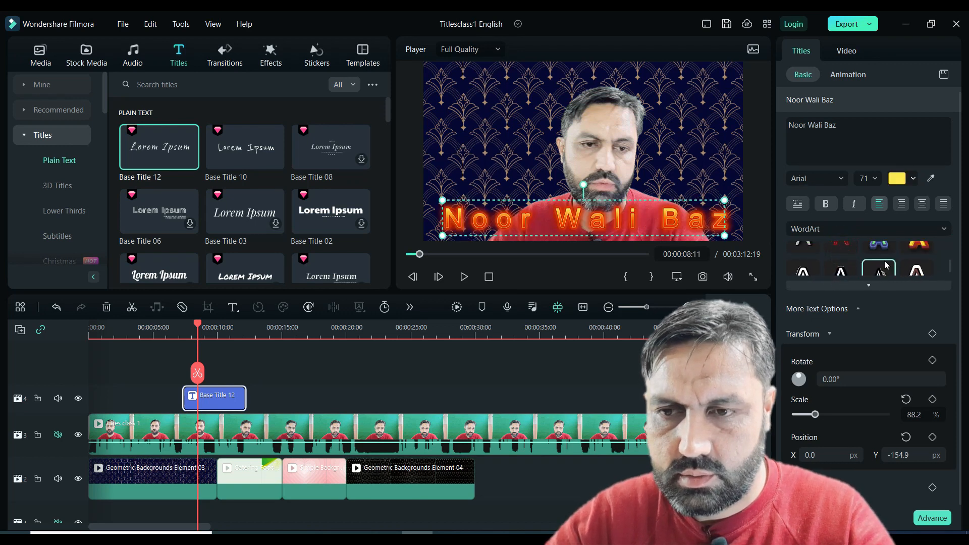
scroll(865, 269, down, 1)
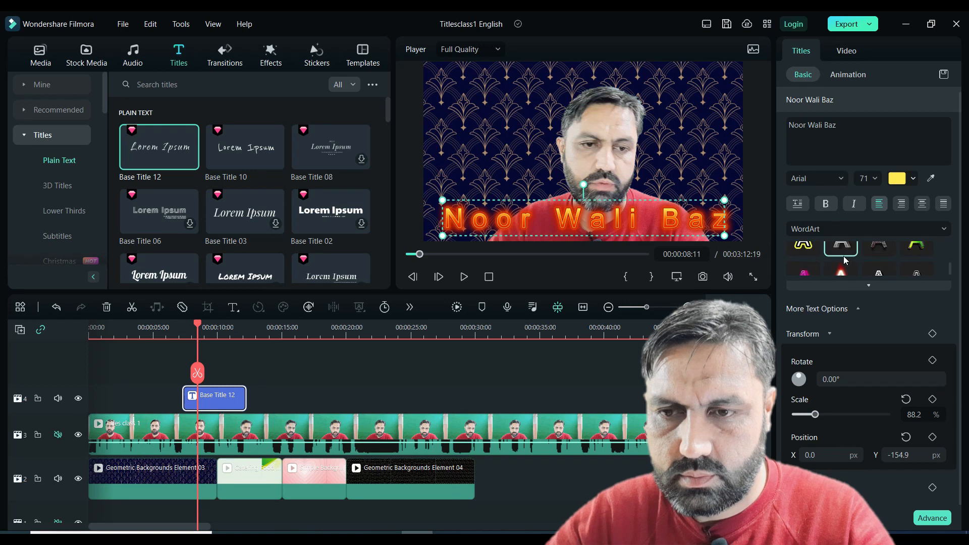
click(807, 245)
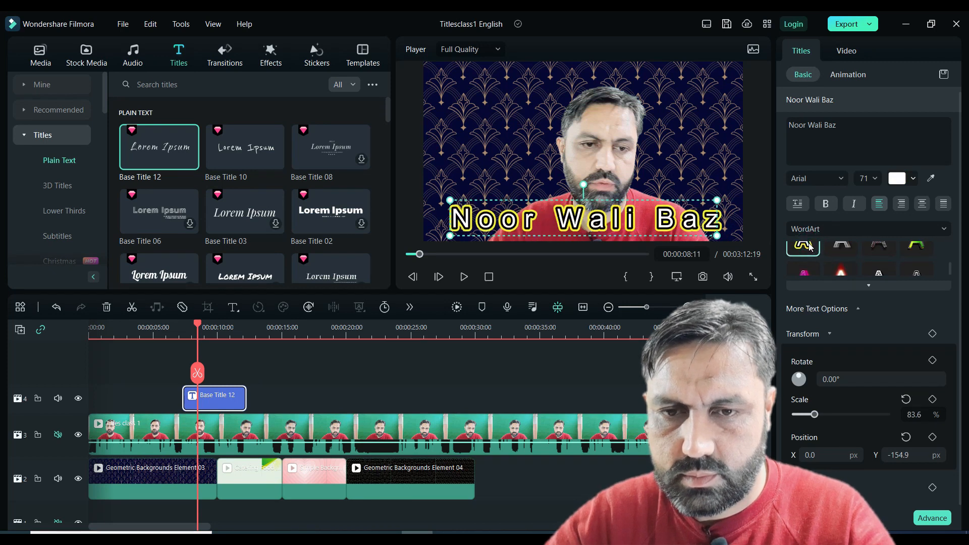
Set the name title's text color to dark red, #550000.
click(914, 179)
click(941, 281)
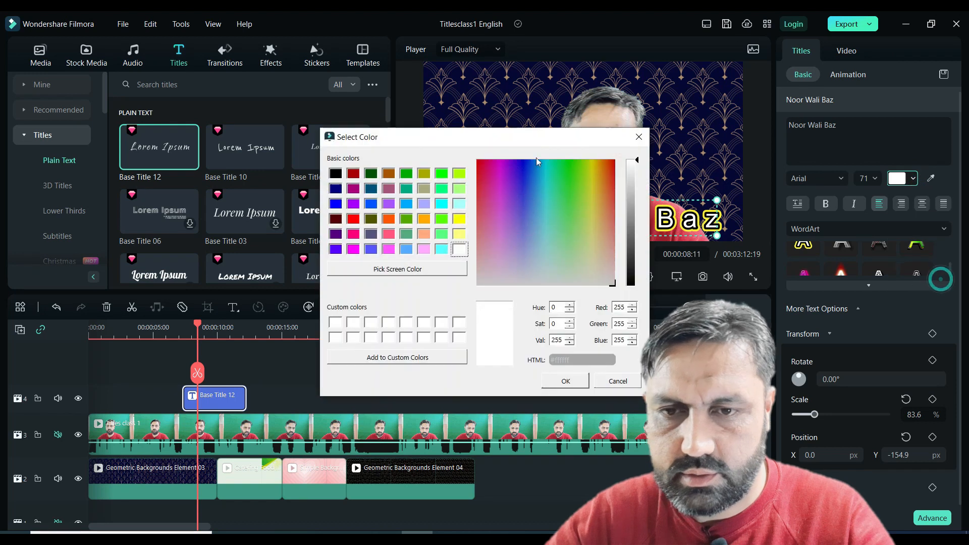
click(335, 218)
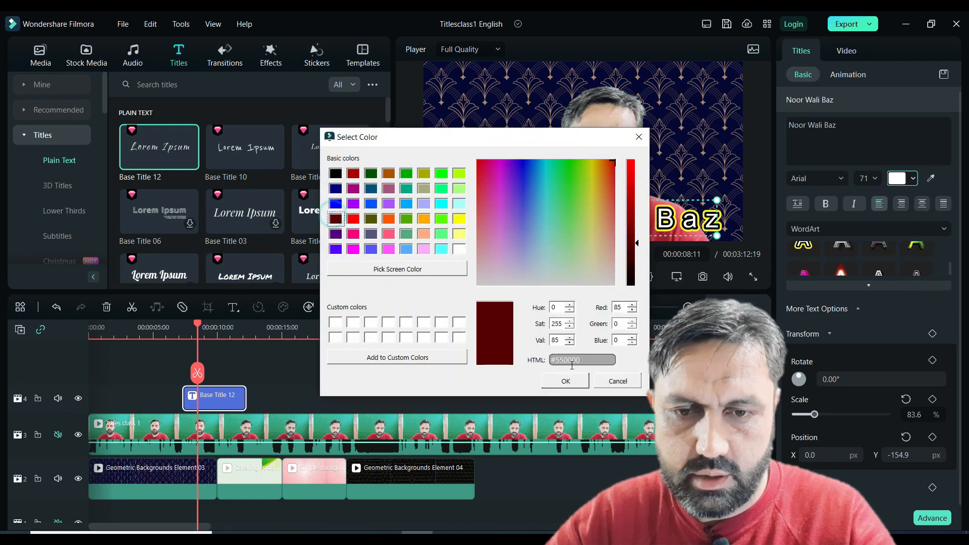
click(565, 381)
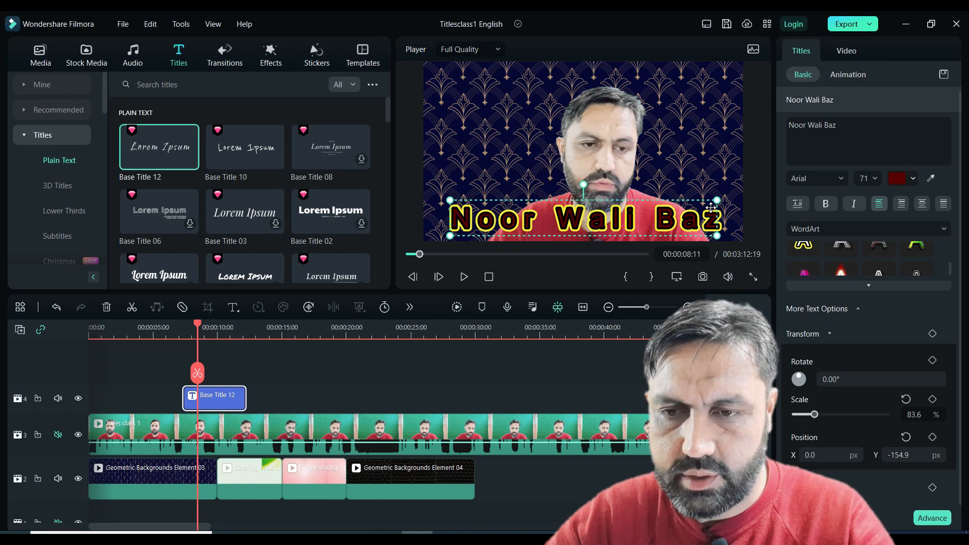
Try rotating the name title to about 281.77° with the Rotate dial, then reset its rotation.
scroll(873, 273, down, 1)
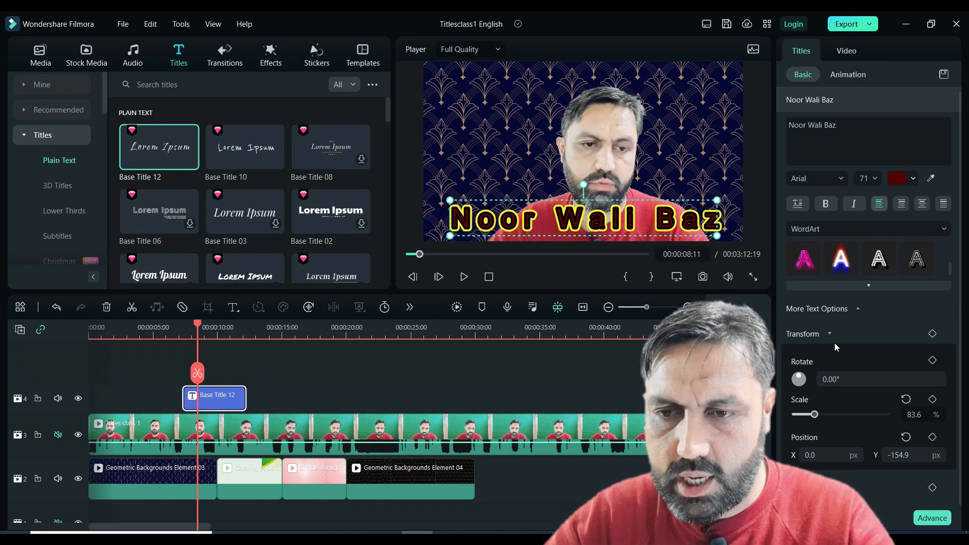
mouse_move(802, 380)
mouse_down()
mouse_move(807, 403)
mouse_move(783, 385)
mouse_move(800, 376)
mouse_up()
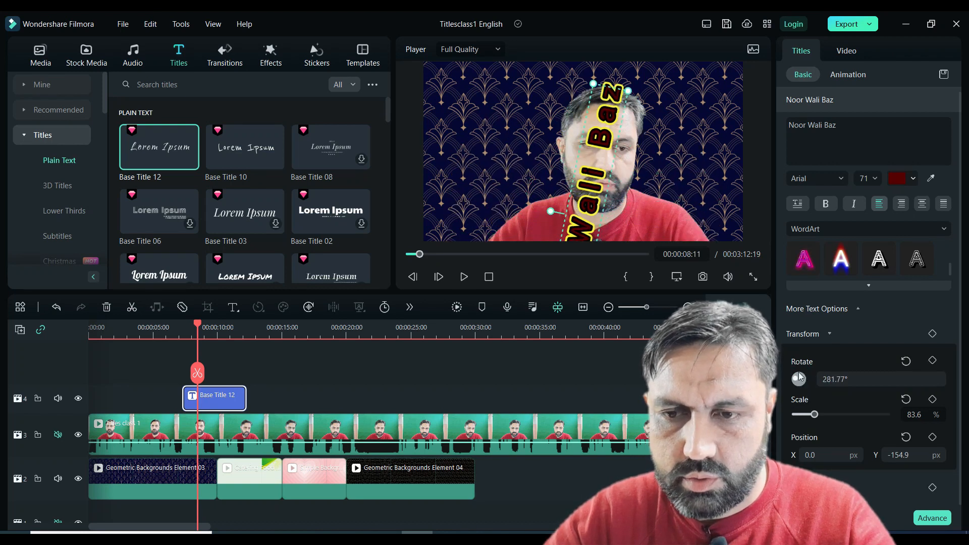
click(906, 362)
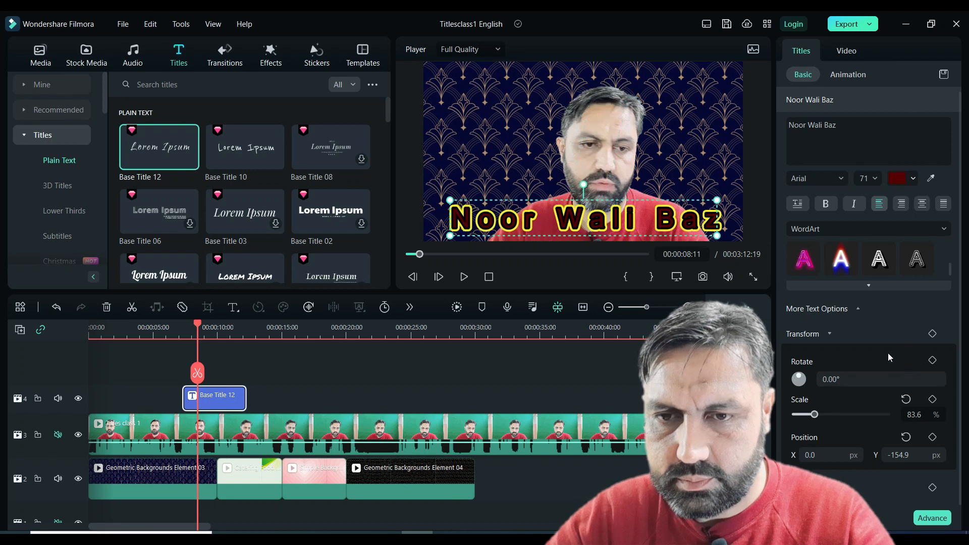
Transform the name title in the preview to about -39.6° rotation, font size 37 and position X -200.1, Y 56.2.
mouse_move(569, 174)
mouse_down()
mouse_move(538, 208)
mouse_move(613, 184)
mouse_move(600, 138)
mouse_move(559, 167)
mouse_up()
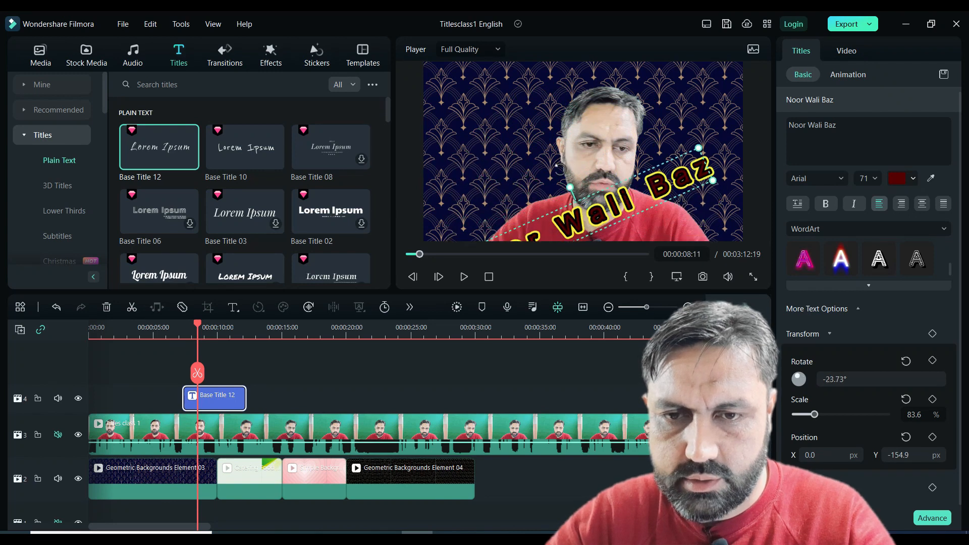
drag(627, 196, 590, 125)
drag(417, 179, 487, 155)
mouse_move(501, 120)
mouse_down()
mouse_move(505, 132)
mouse_move(497, 124)
mouse_up()
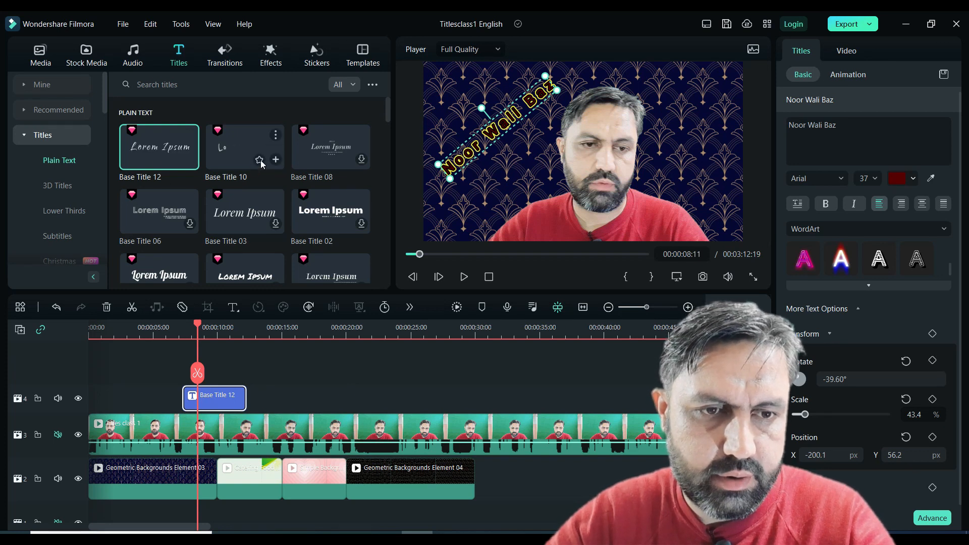
Download the Base Title 05 title and add it to the timeline on a new track above Base Title 12.
scroll(241, 186, down, 1)
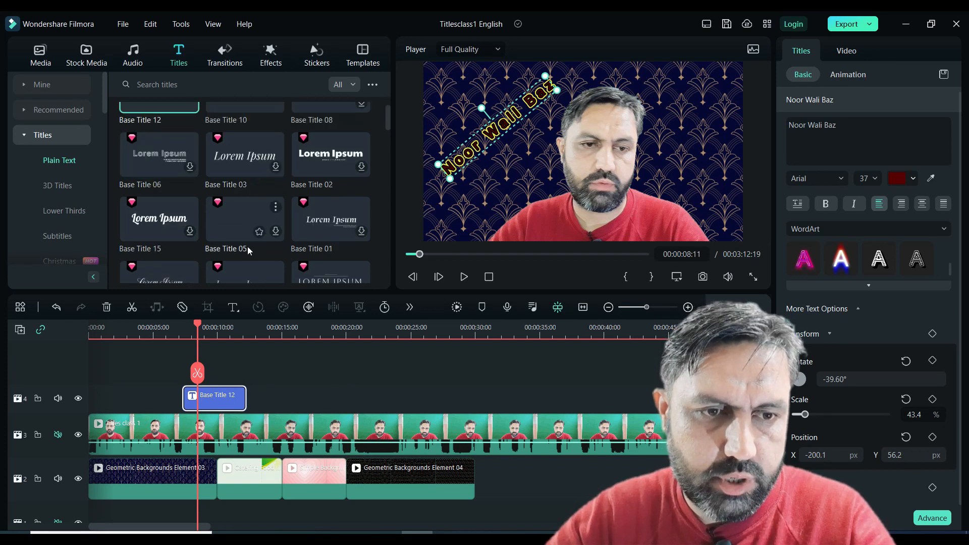
click(274, 236)
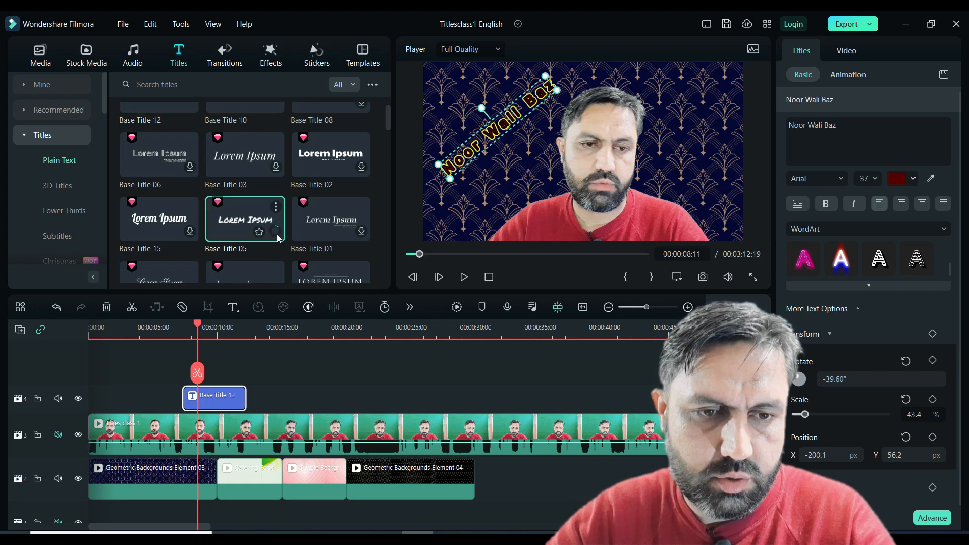
drag(227, 208, 203, 398)
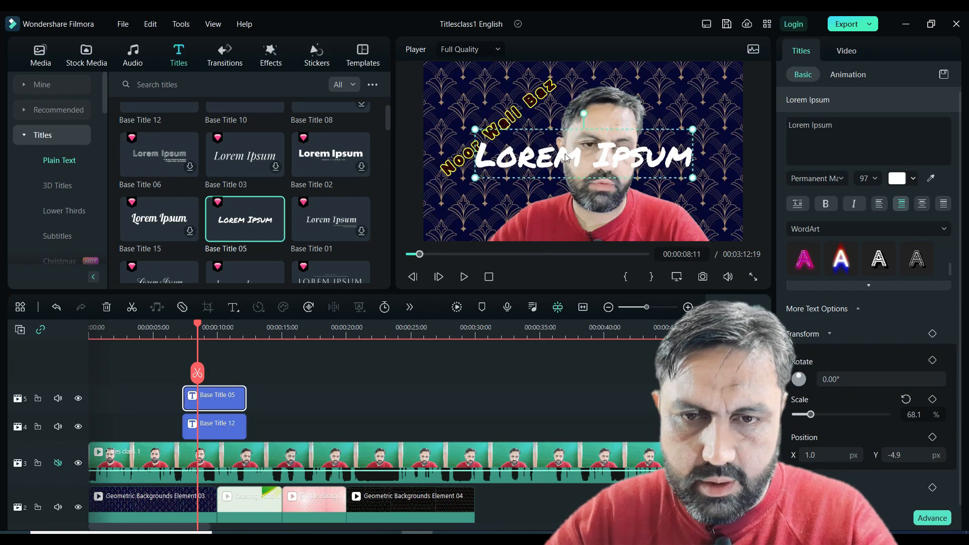
Replace the Base Title 05 text with "Filmora 12 Course" and set its font to Playfair Display.
click(852, 126)
key(ctrl+a)
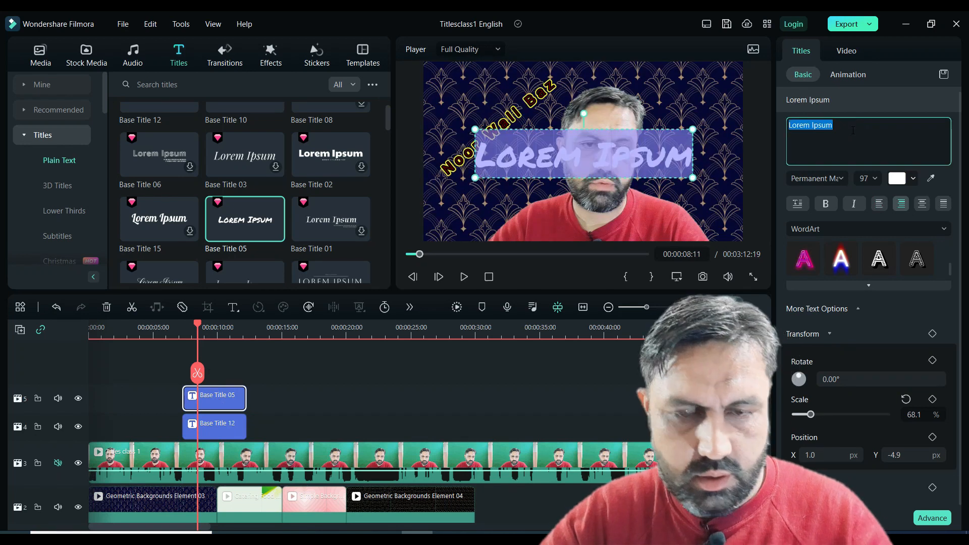
text(Filmor)
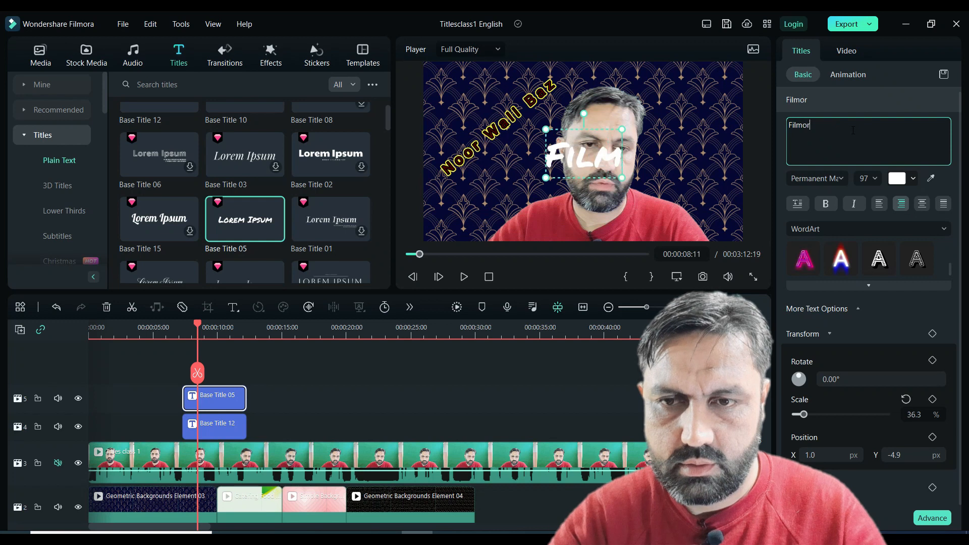
text(a 12 C)
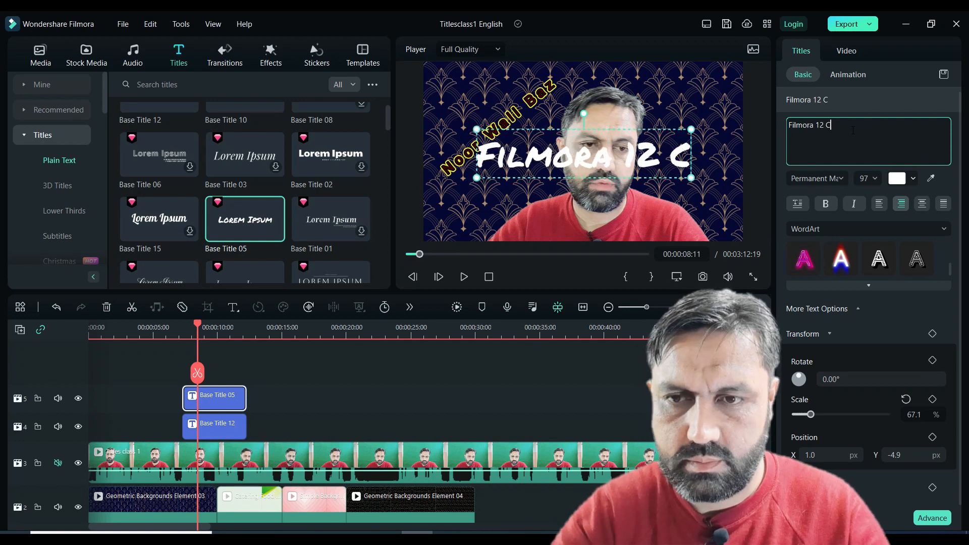
text(ourse)
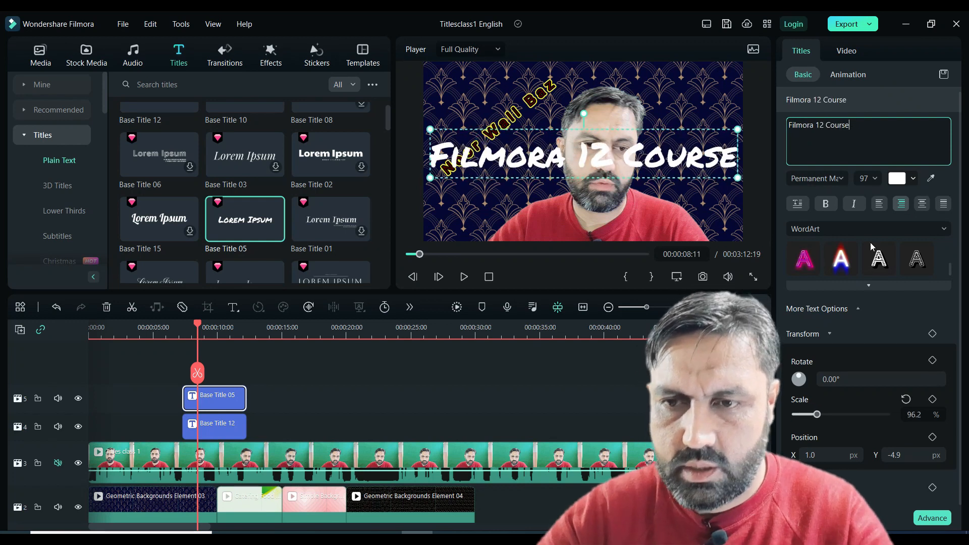
click(836, 180)
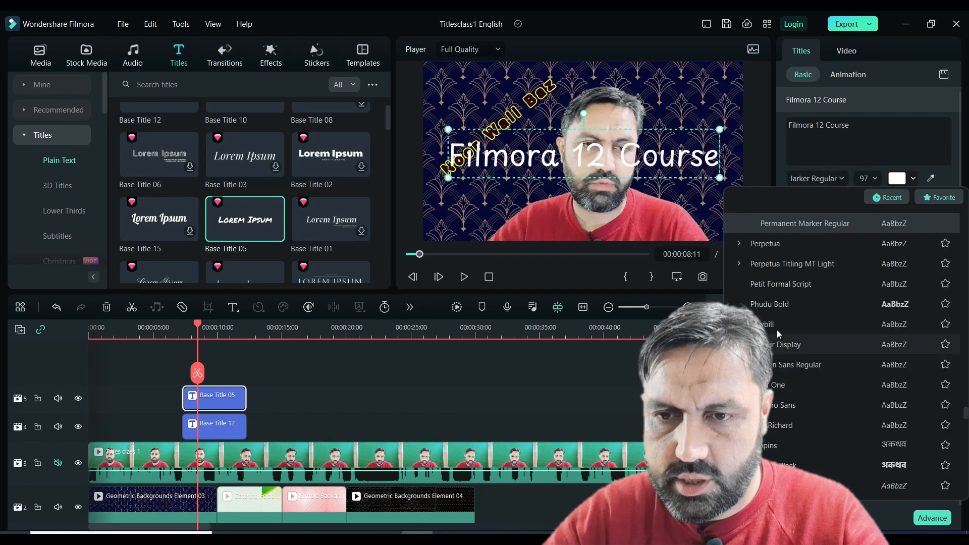
click(778, 346)
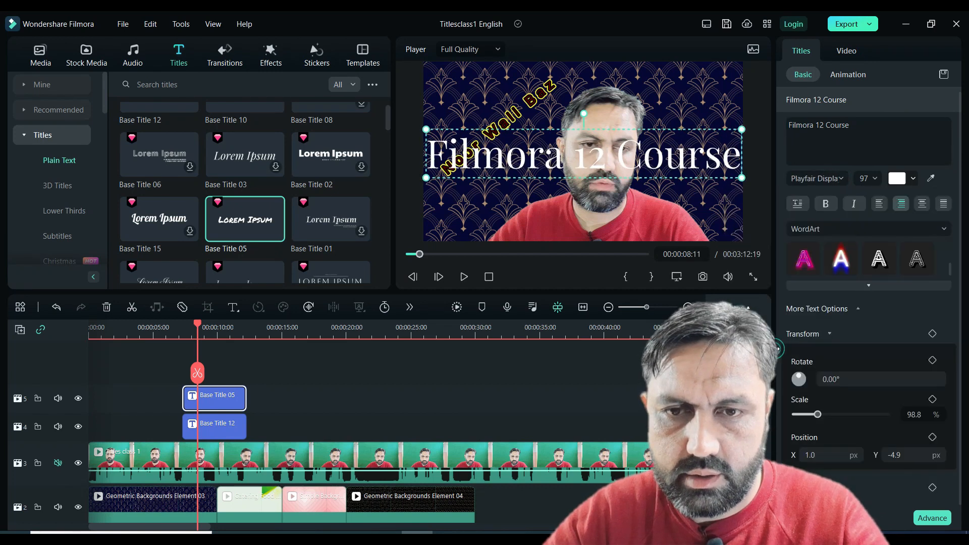
Transform the "Filmora 12 Course" title in the preview to about -45.92° rotation, font size 52 and position X 180.6, Y -21.0.
drag(699, 138, 653, 143)
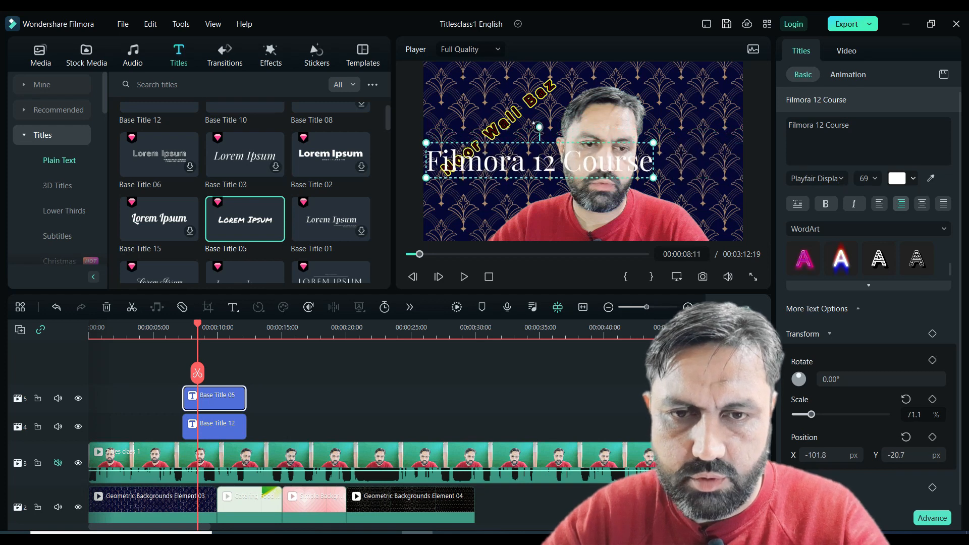
drag(537, 126, 517, 138)
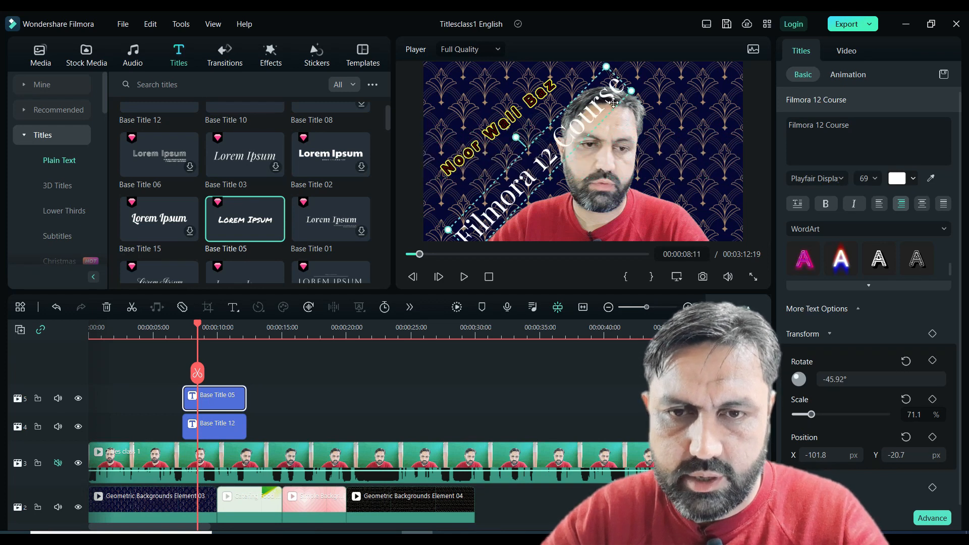
drag(606, 67, 573, 111)
drag(533, 180, 671, 157)
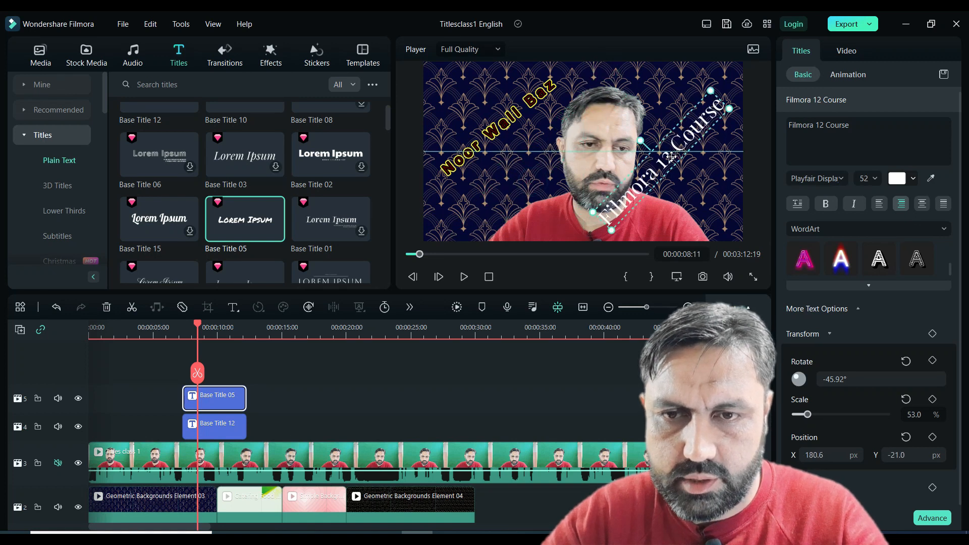
Try several WordArt styles on the "Filmora 12 Course" title, including the magenta, white and blue ones.
click(809, 260)
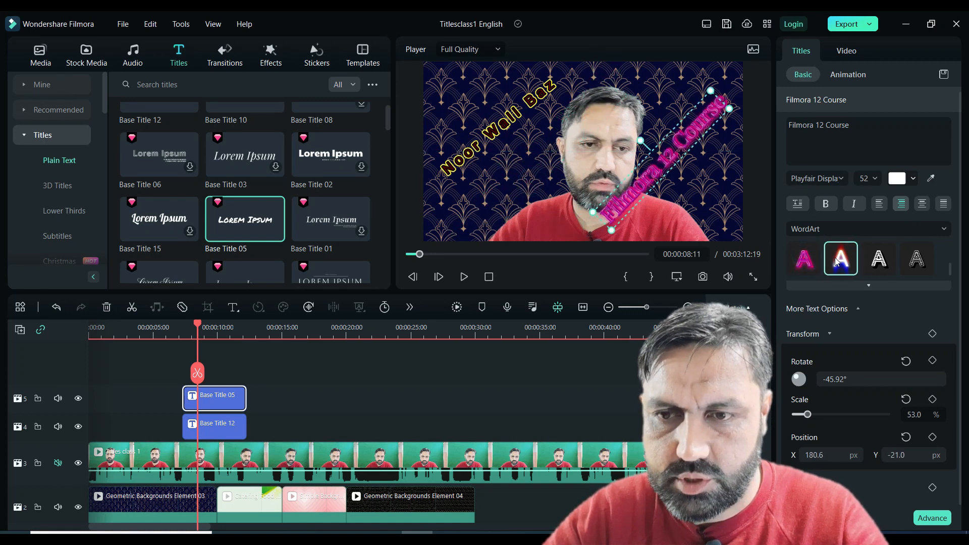
click(879, 260)
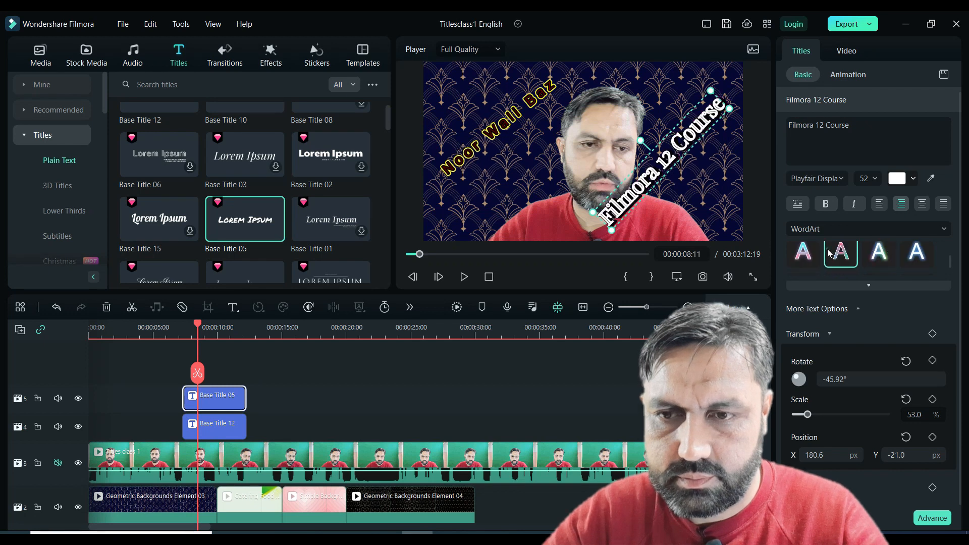
click(830, 255)
click(805, 248)
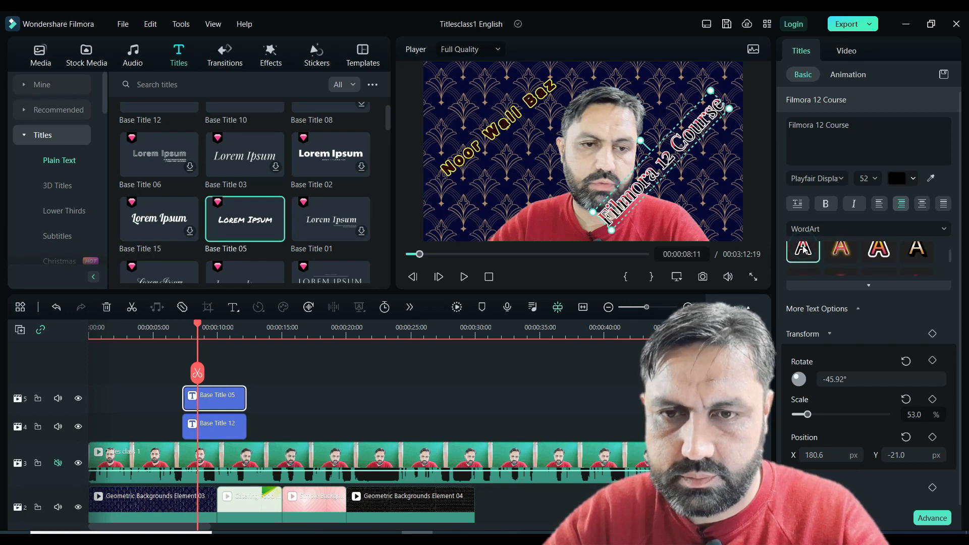
click(809, 257)
Switch the title's style list to Preset and set the text color to yellow, #ffff00.
click(835, 226)
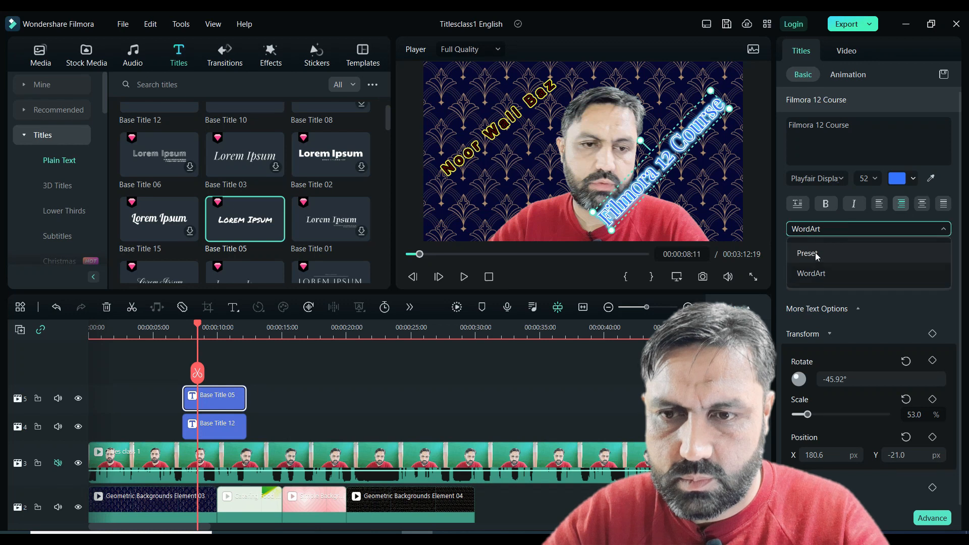
click(808, 252)
click(912, 179)
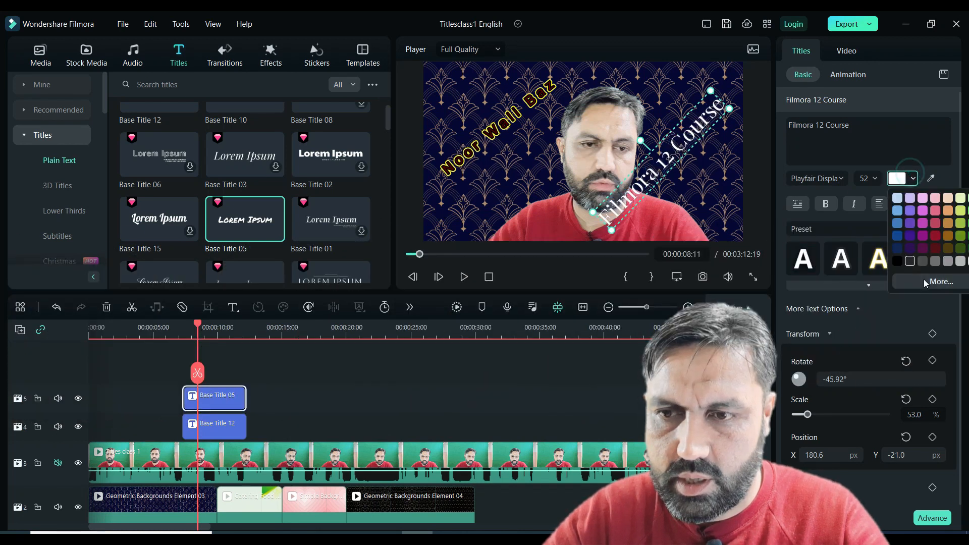
click(898, 261)
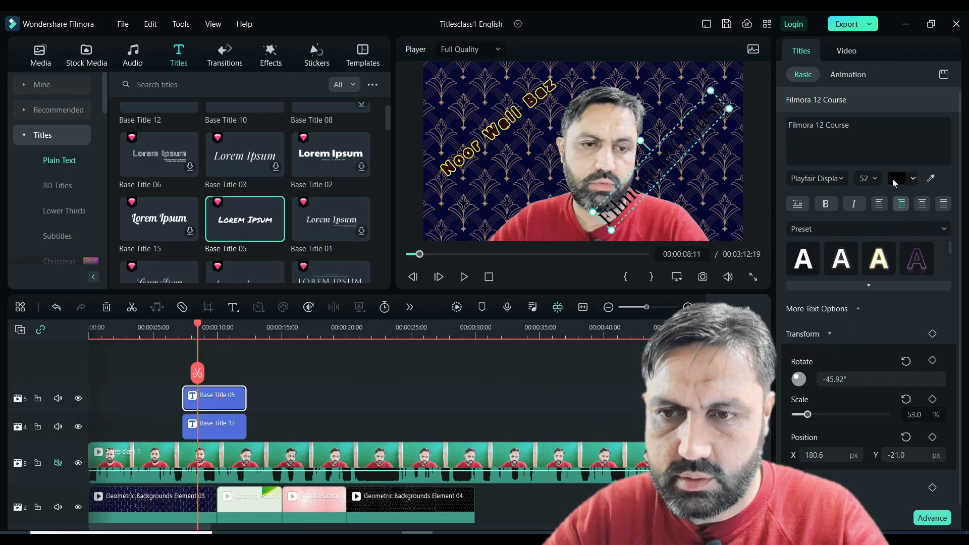
click(913, 178)
click(940, 281)
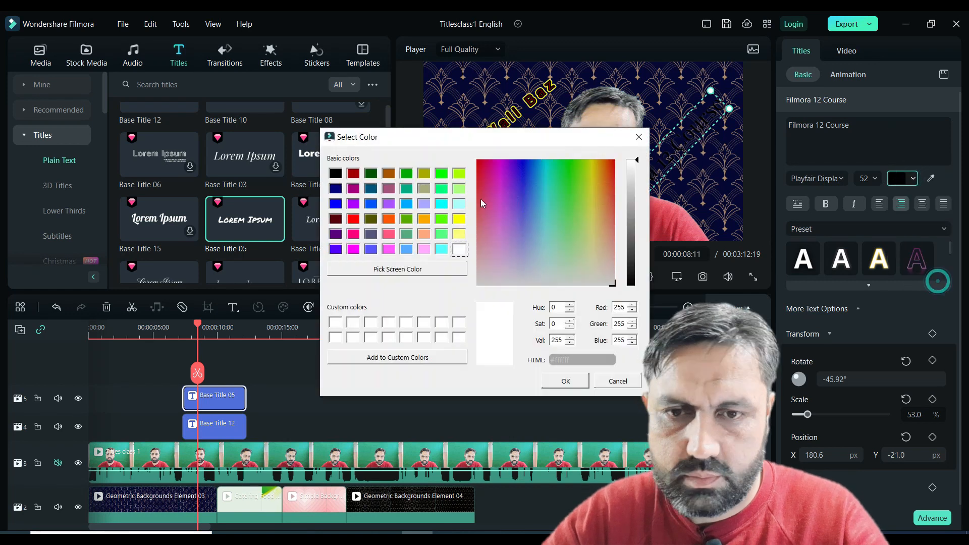
click(457, 220)
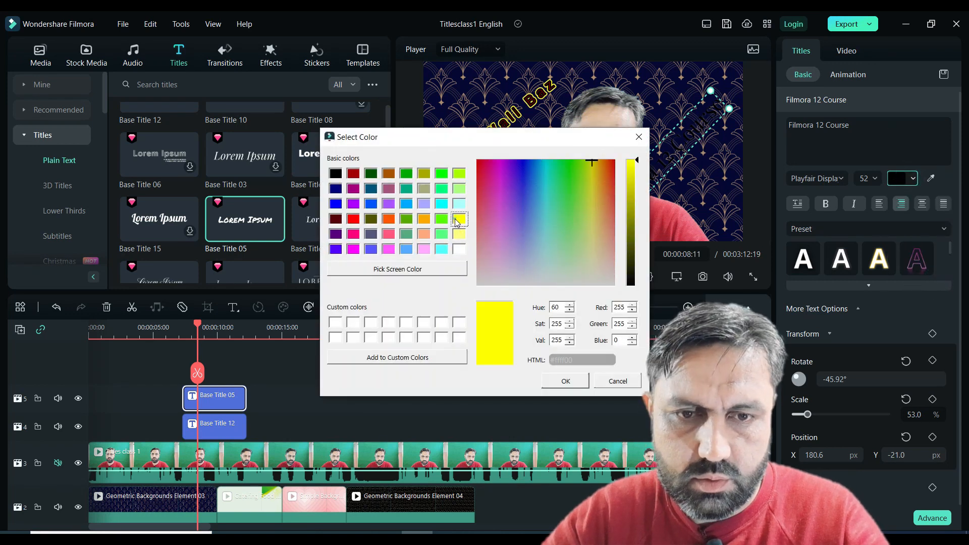
click(565, 381)
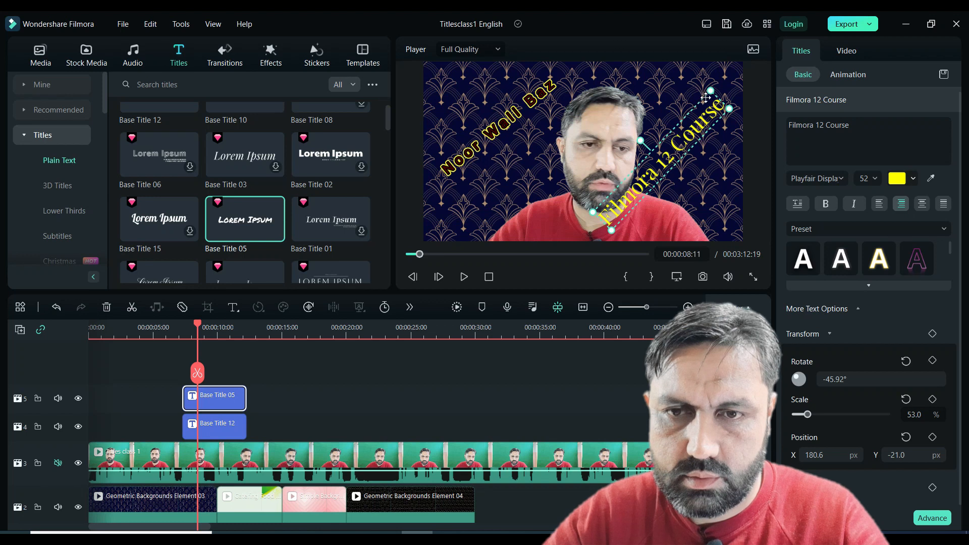
Resize the "Filmora 12 Course" title to about 47.3% scale and reset its rotation to 0°.
drag(709, 91, 634, 117)
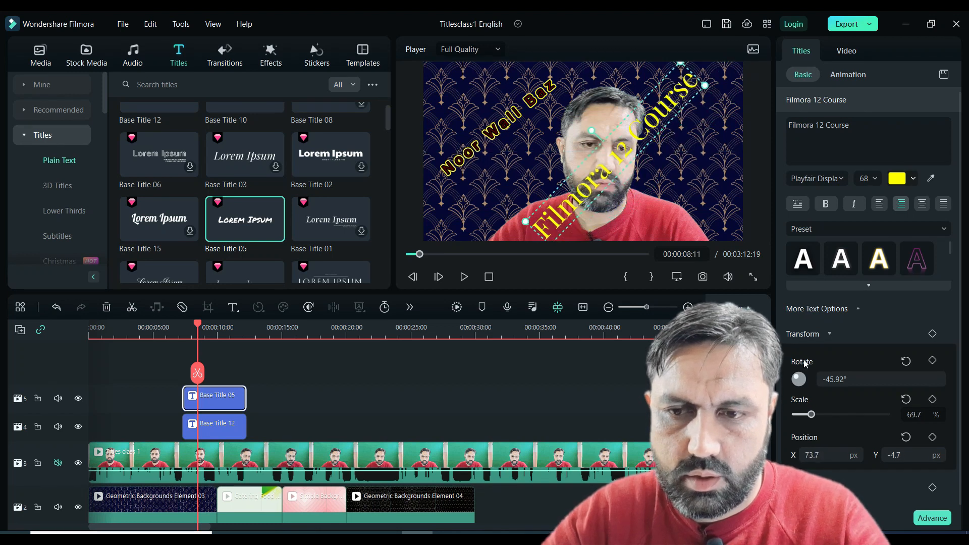
mouse_move(811, 415)
mouse_down()
mouse_move(832, 417)
mouse_move(798, 421)
mouse_move(806, 427)
mouse_up()
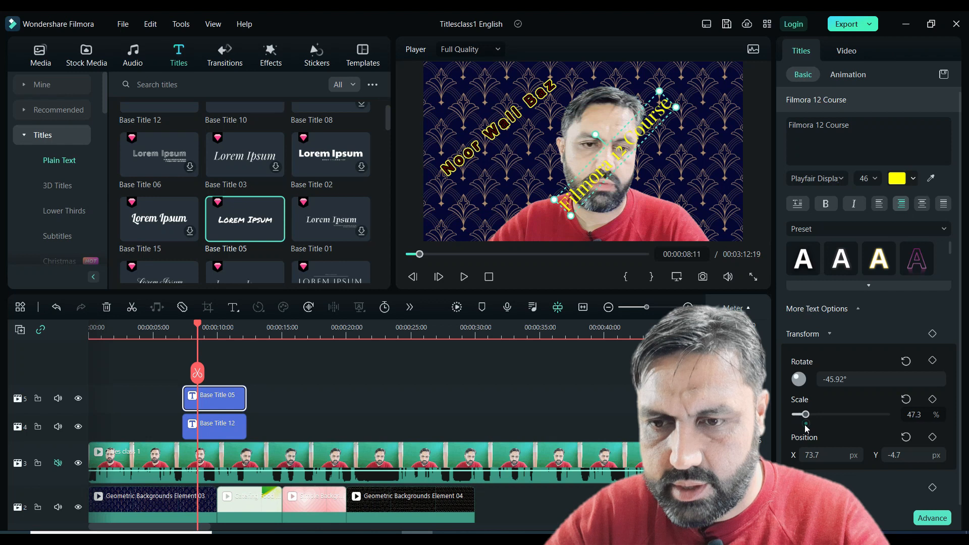
click(804, 384)
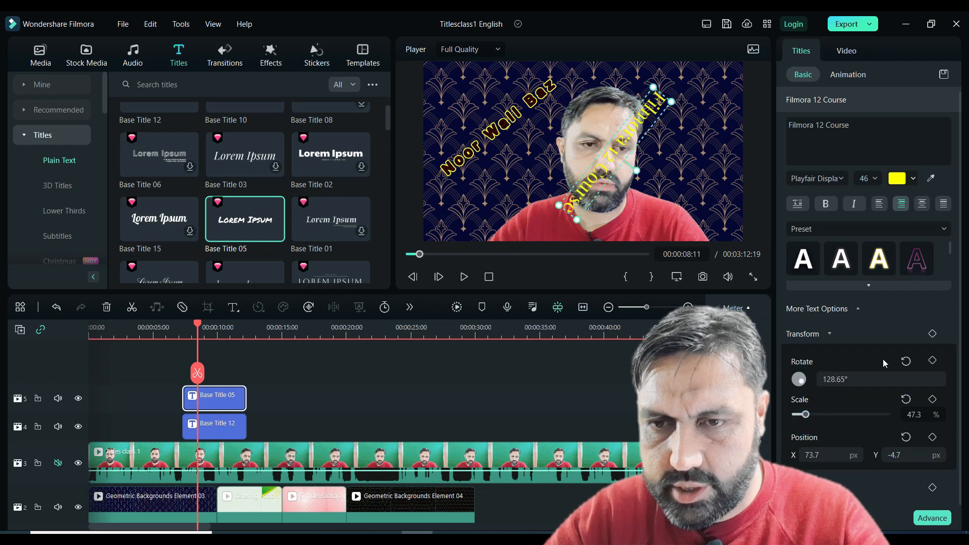
click(906, 363)
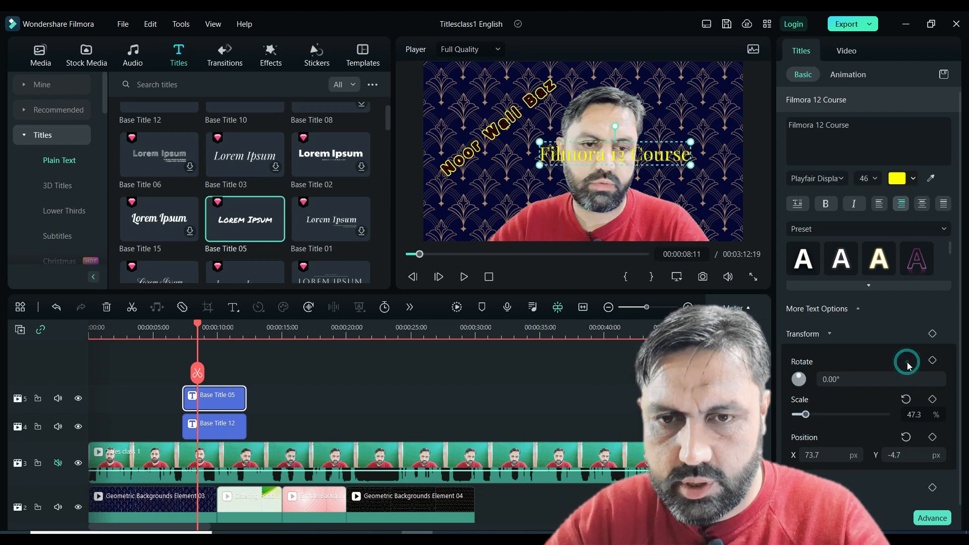
Move the title to the lower part of the frame, at about X -127.0, Y -150.6.
drag(638, 155, 587, 245)
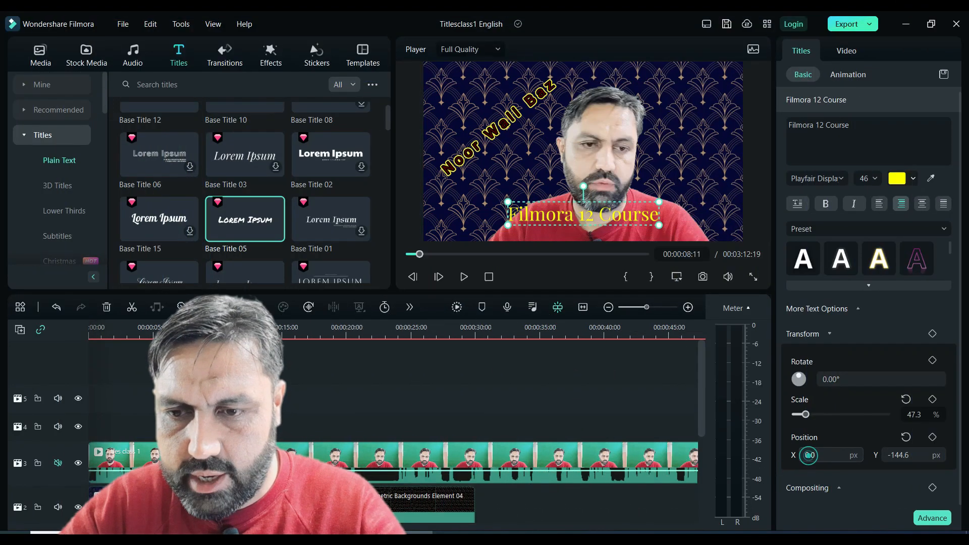
drag(807, 454, 873, 454)
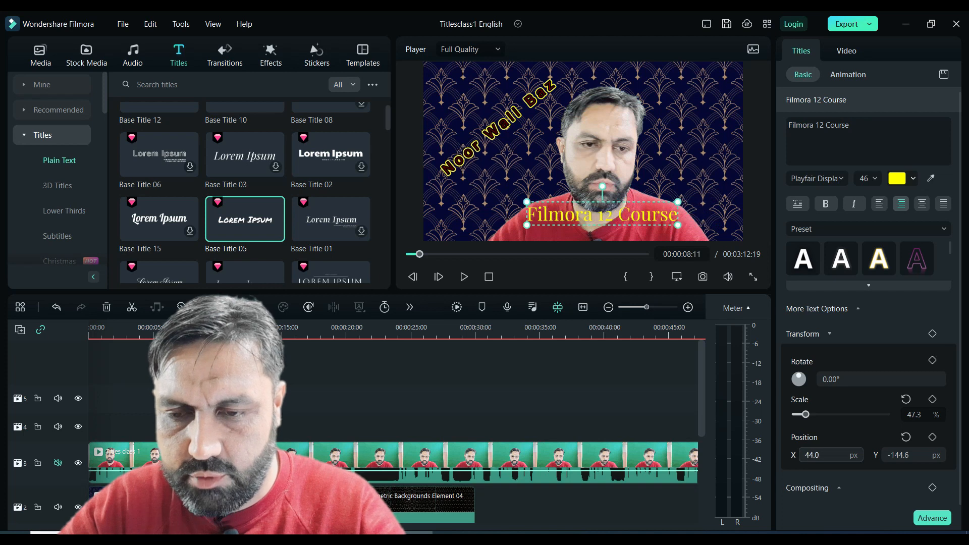
drag(822, 455, 769, 455)
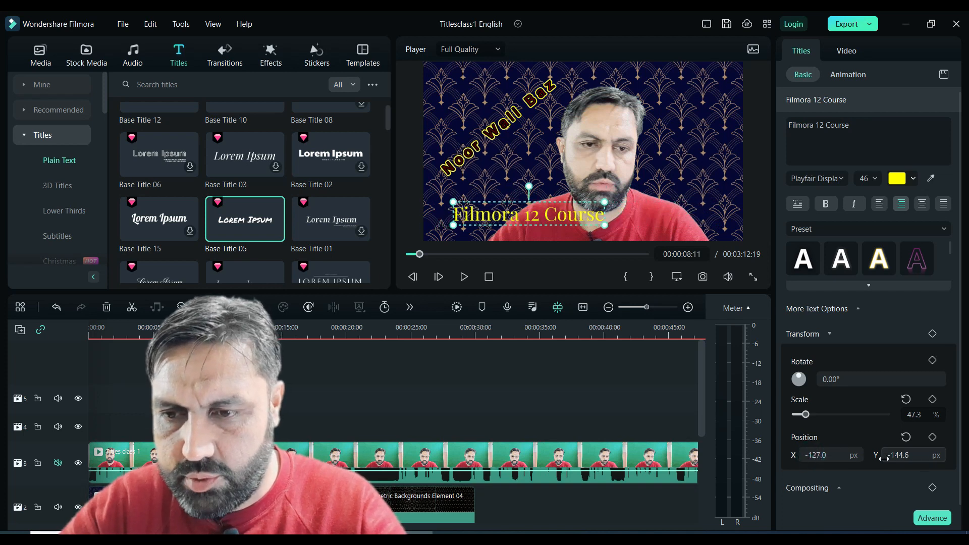
mouse_move(889, 455)
mouse_down()
mouse_move(909, 455)
mouse_move(891, 455)
mouse_up()
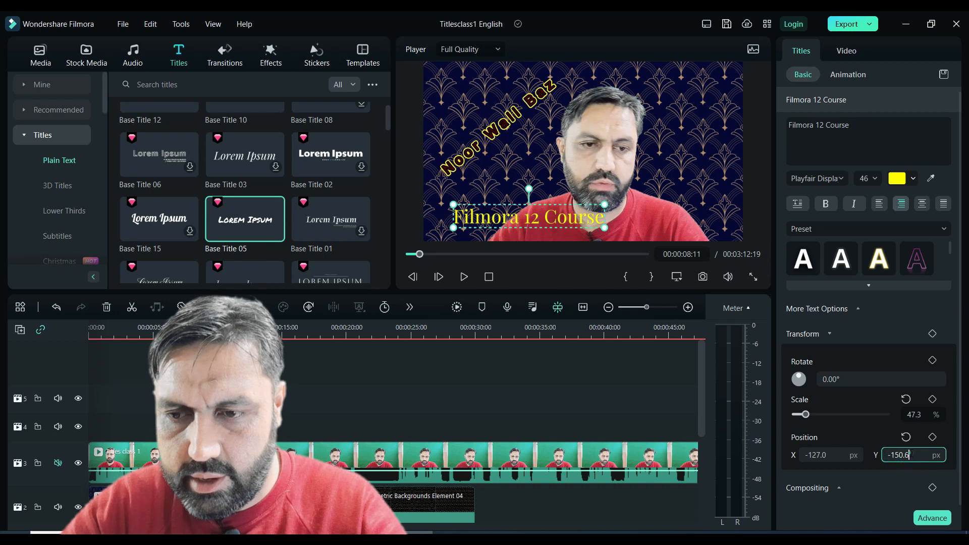
Set the title's Y position to -200 px, and reset its position to the default.
key(BackSpace)
key(BackSpace)
key(BackSpace)
key(BackSpace)
key(BackSpace)
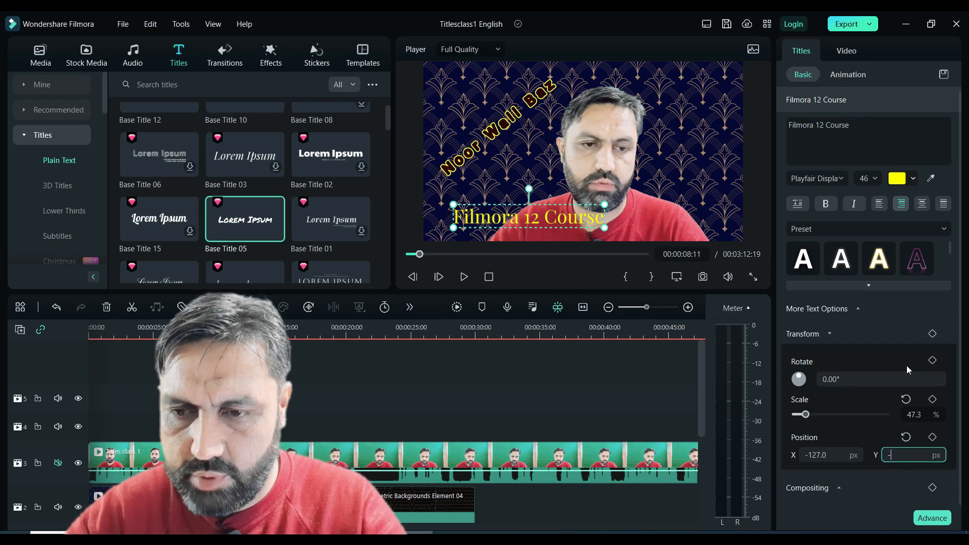
text(200)
key(Return)
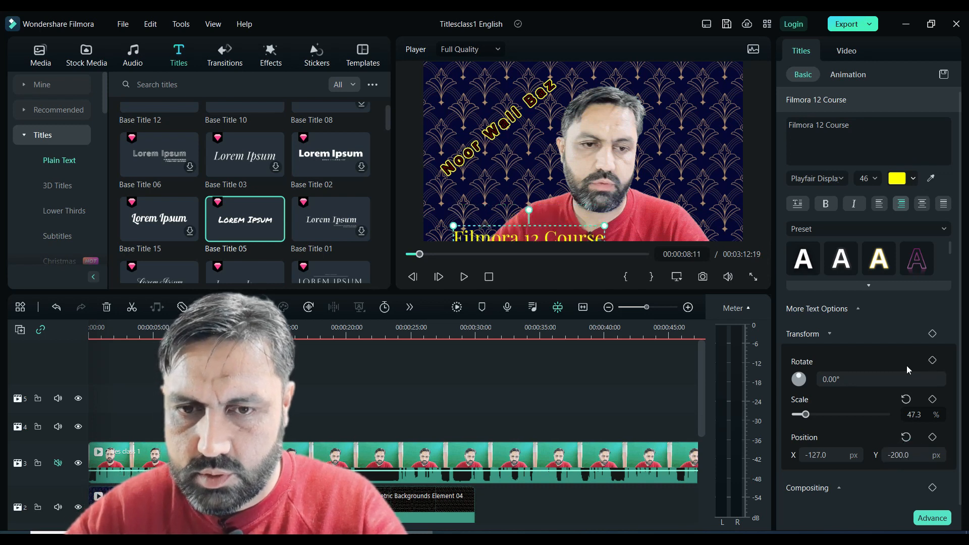
click(901, 437)
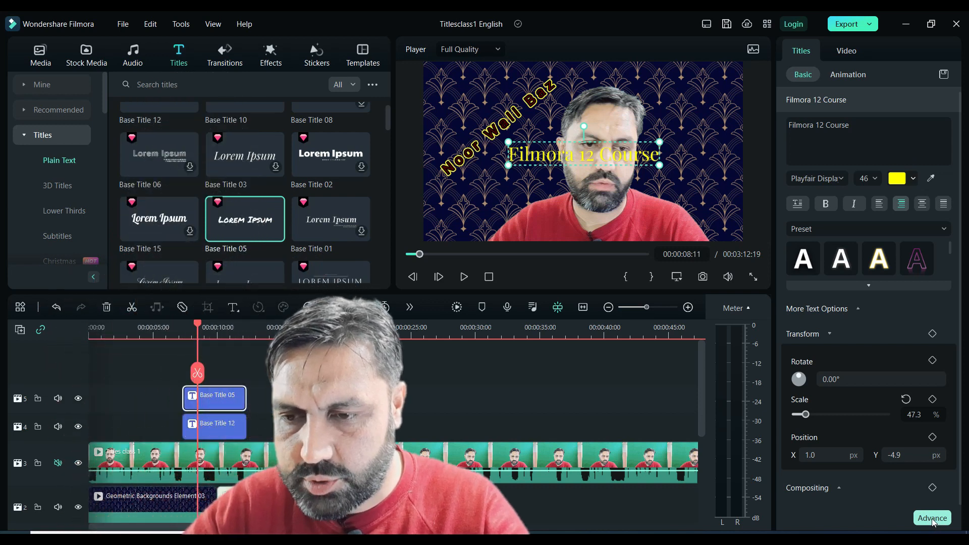
Open the title in the advanced text editor, change its fill type to Gradient Fill and add extra color stops.
click(931, 518)
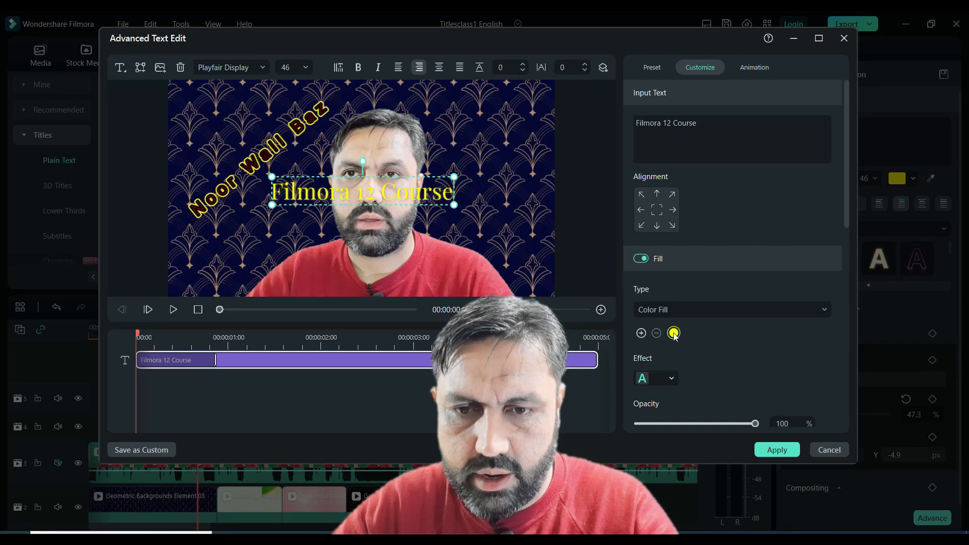
click(678, 311)
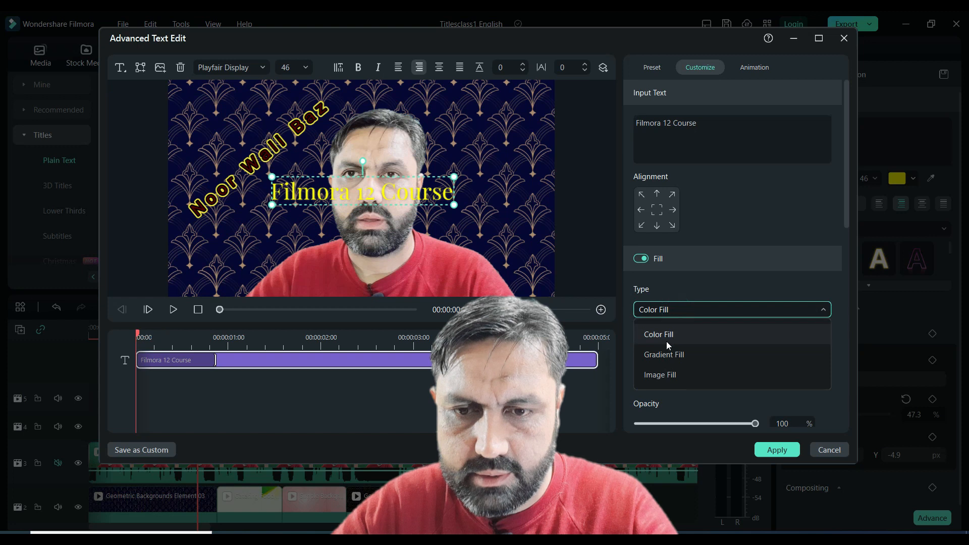
click(665, 360)
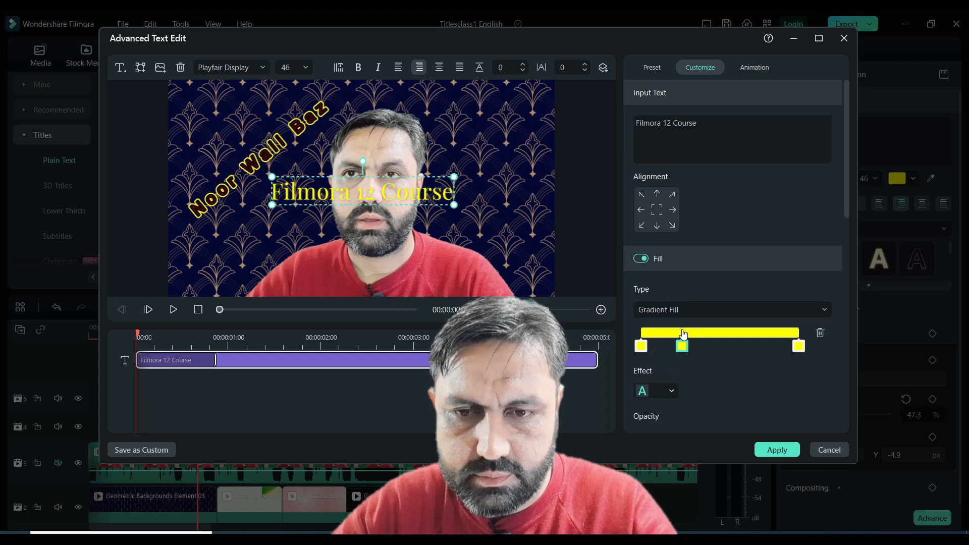
Try different fill effects on the title text, ending with the faded effect that uses a blur of 3.
scroll(683, 334, down, 3)
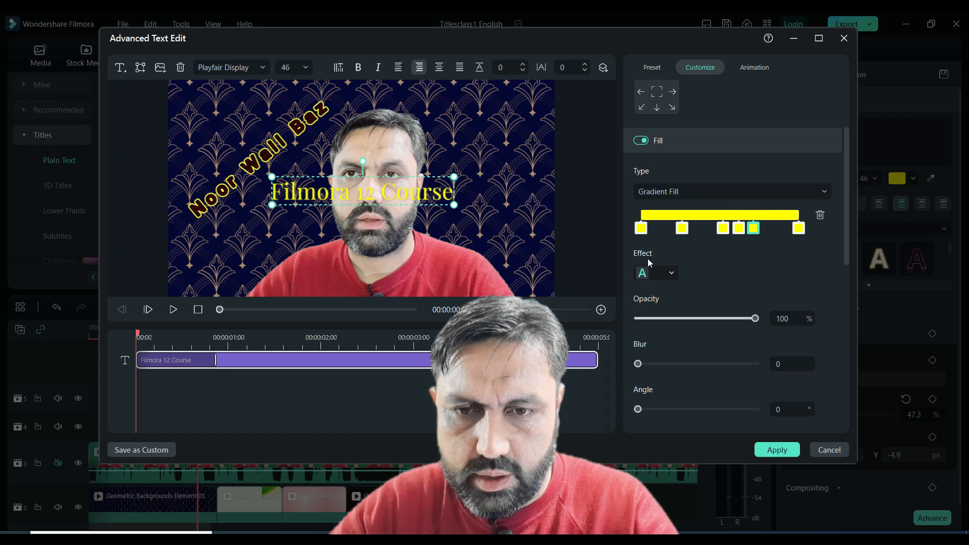
click(671, 273)
click(680, 304)
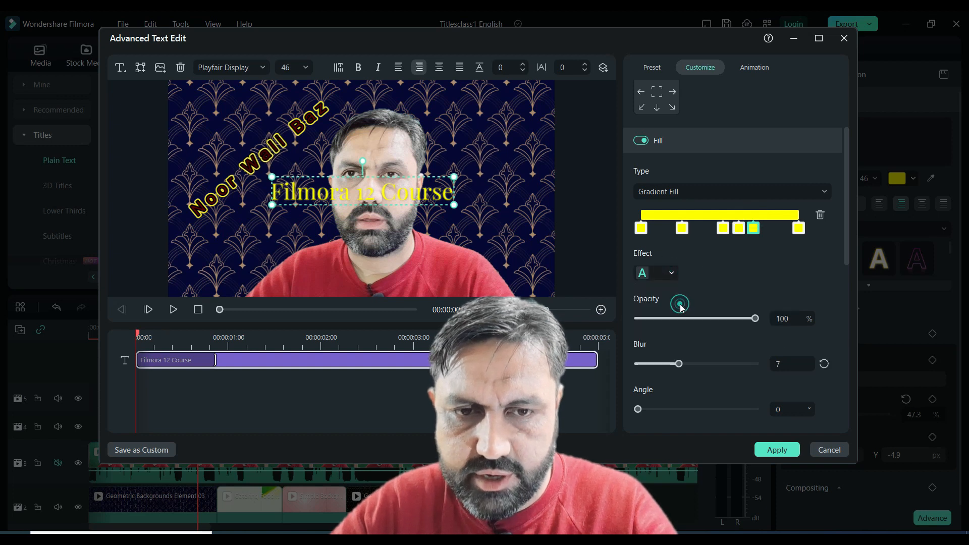
click(670, 274)
click(710, 330)
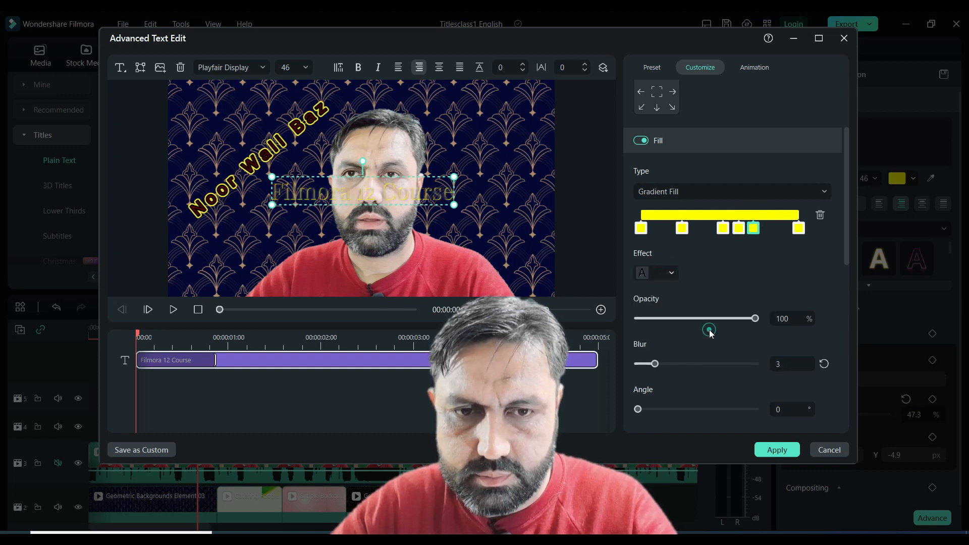
Restore the plain fill effect and try the fill's opacity, blur and angle sliders, ending at 100%, 0 and 0°.
click(671, 273)
click(651, 301)
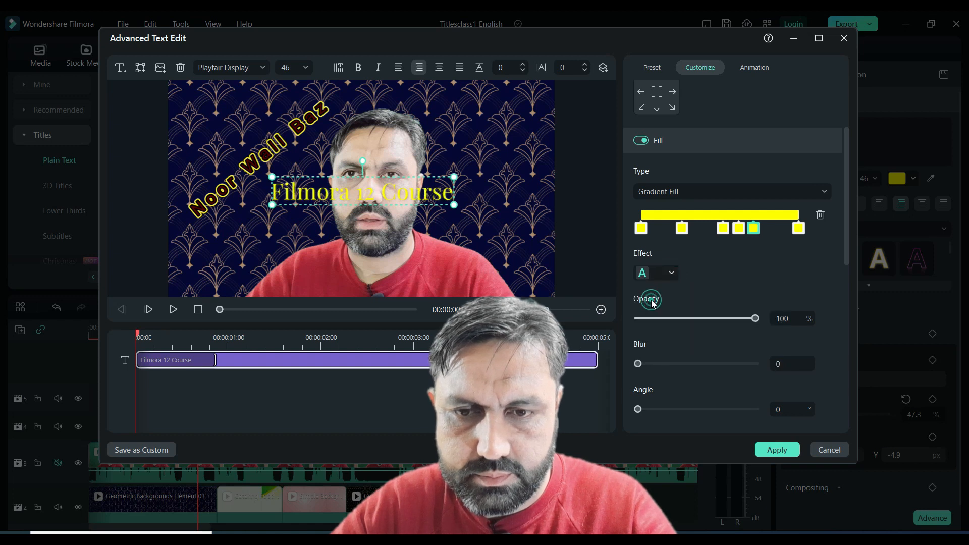
drag(690, 324, 772, 318)
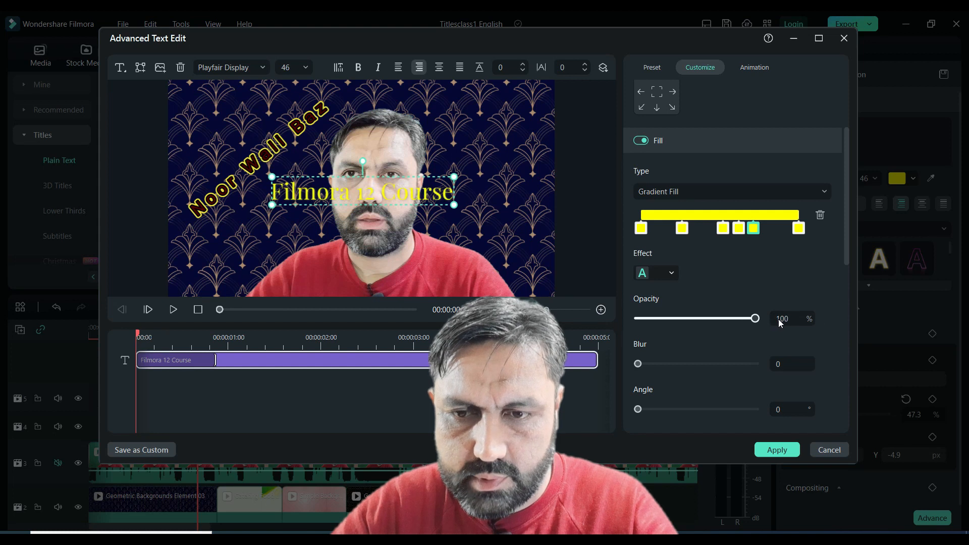
drag(698, 363, 619, 355)
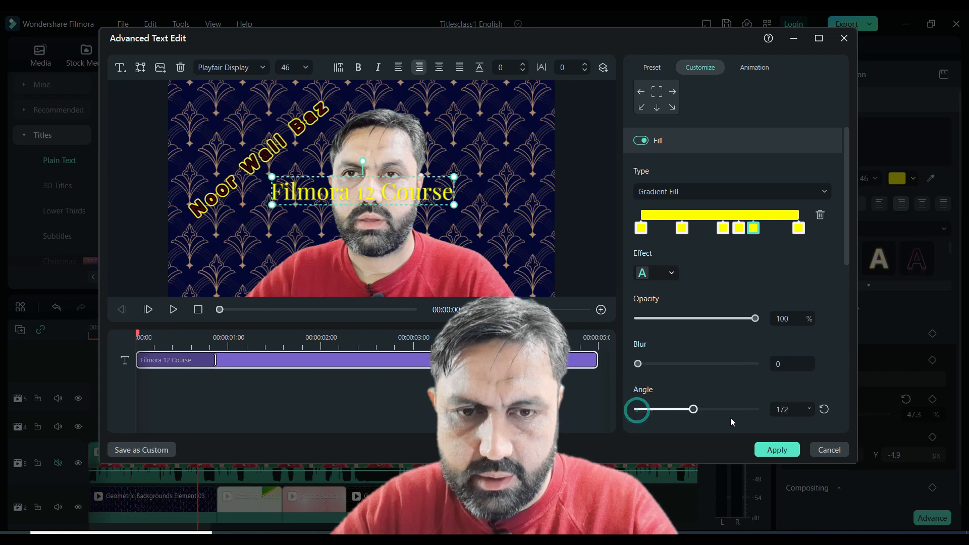
drag(692, 409, 631, 399)
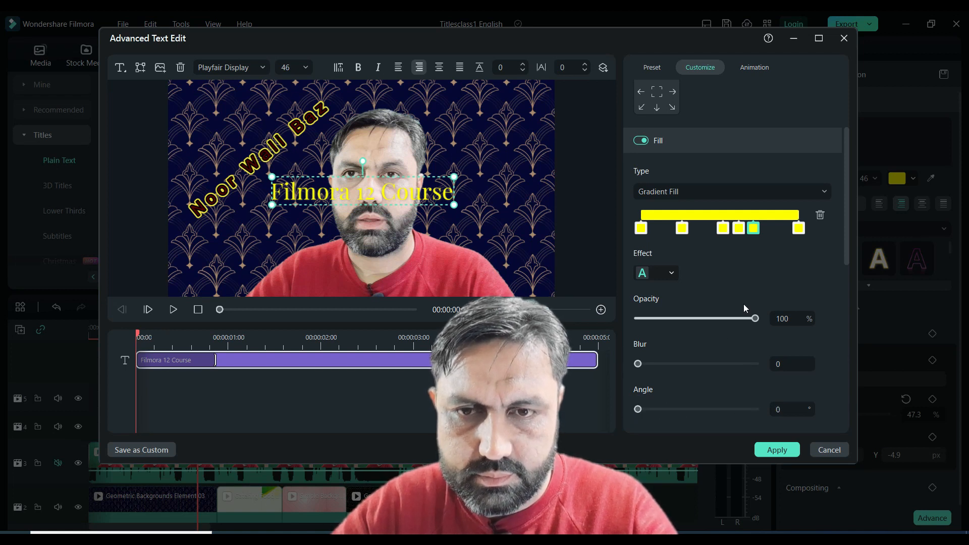
scroll(743, 308, down, 5)
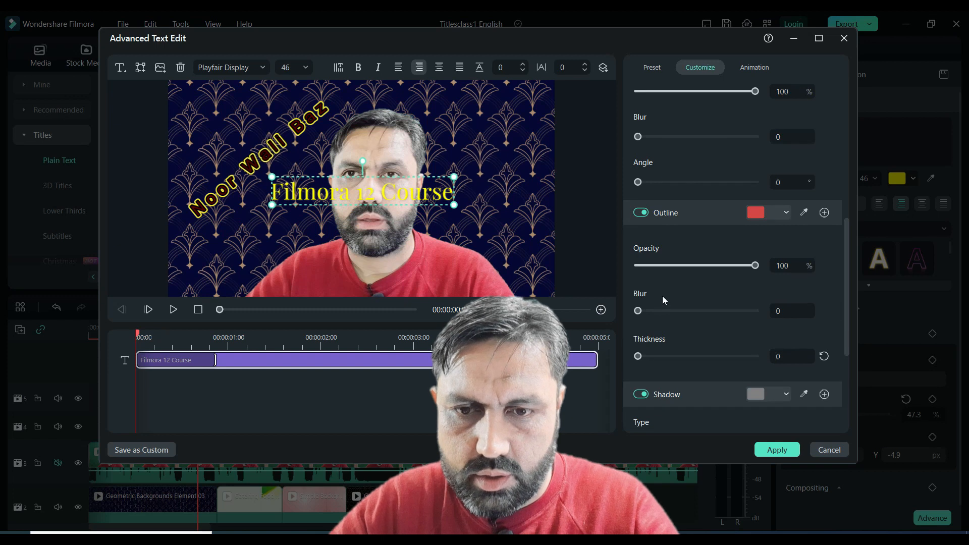
scroll(665, 297, down, 4)
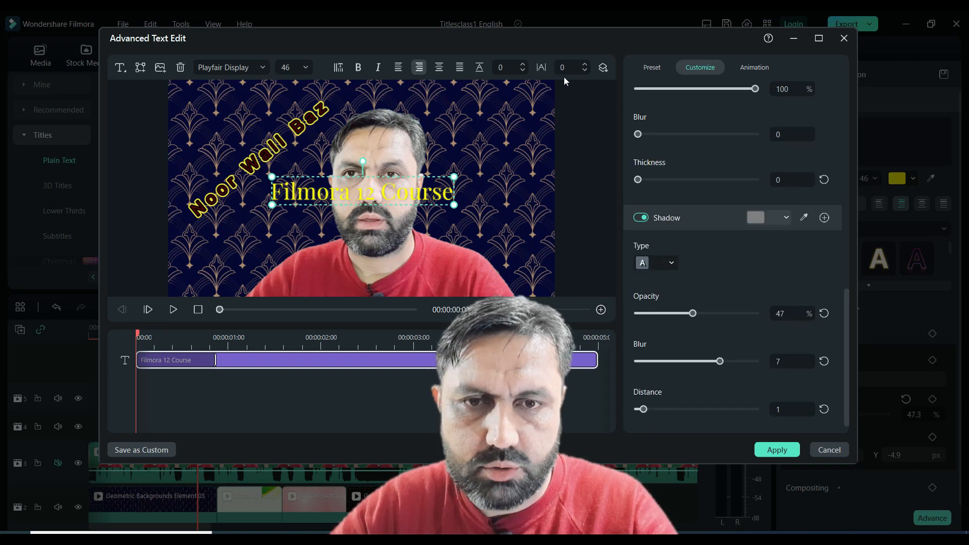
Format the title as bold Barlow Medium at size 60 and move it to the lower part of the frame, at about Y -139.3.
click(379, 67)
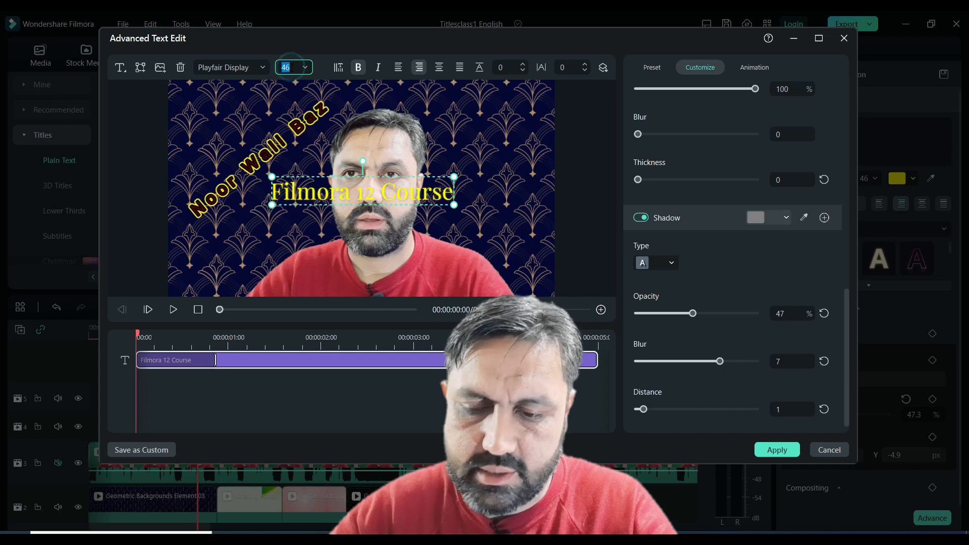
text(60)
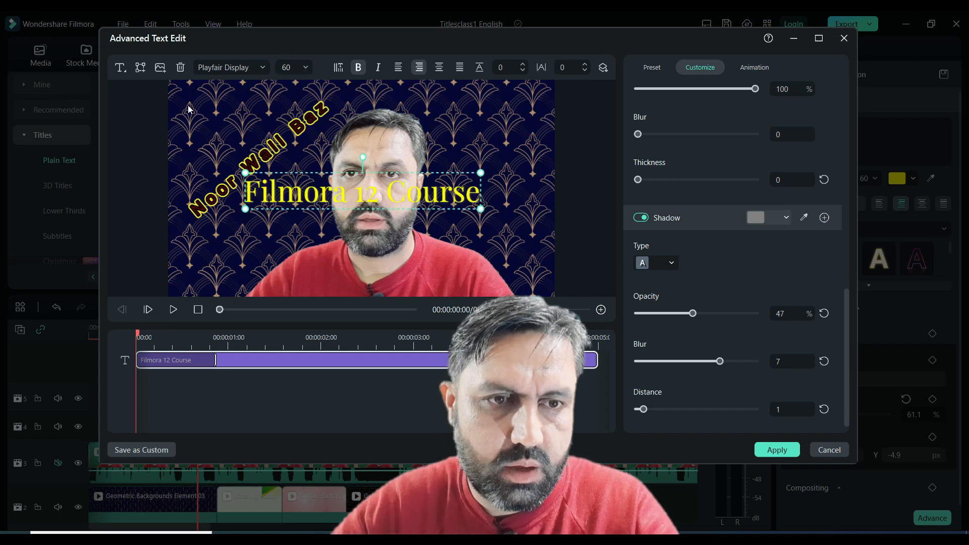
click(257, 69)
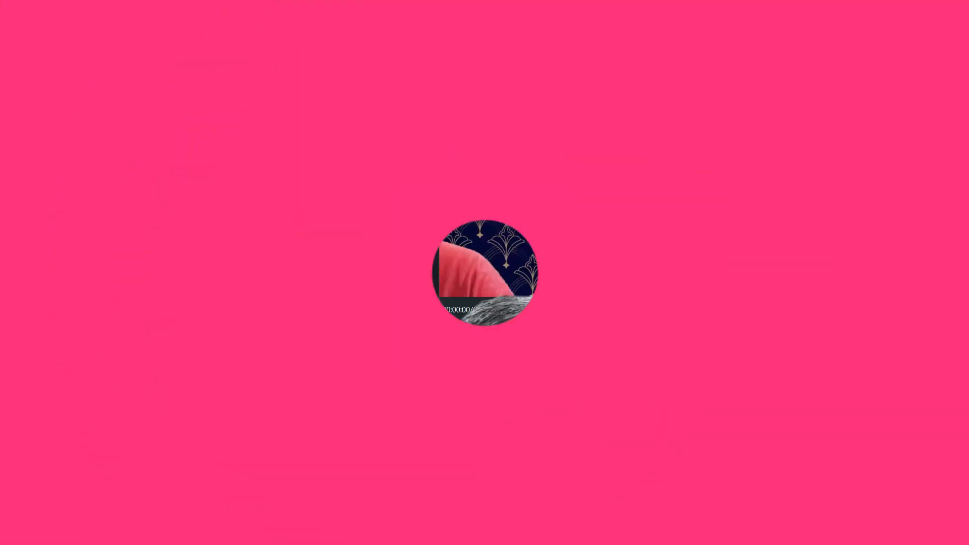
scroll(252, 274, down, 3)
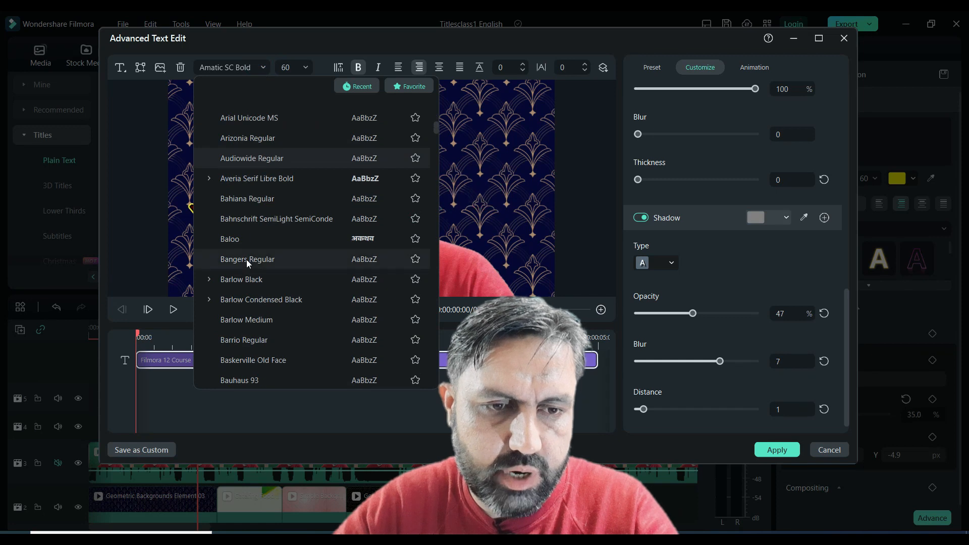
click(240, 325)
drag(345, 182, 385, 267)
Select all of the title's text and set its shadow color to yellow.
double_click(392, 260)
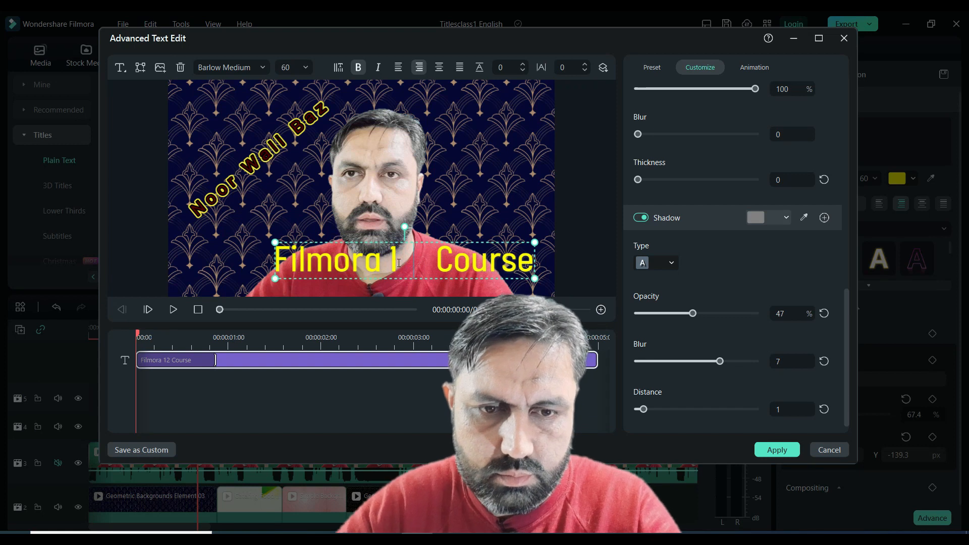
key(ctrl+a)
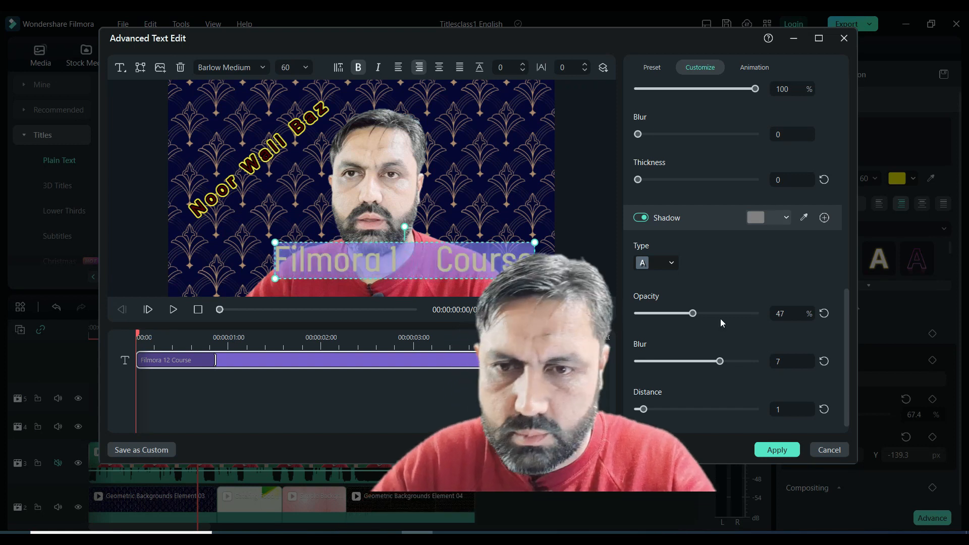
click(664, 263)
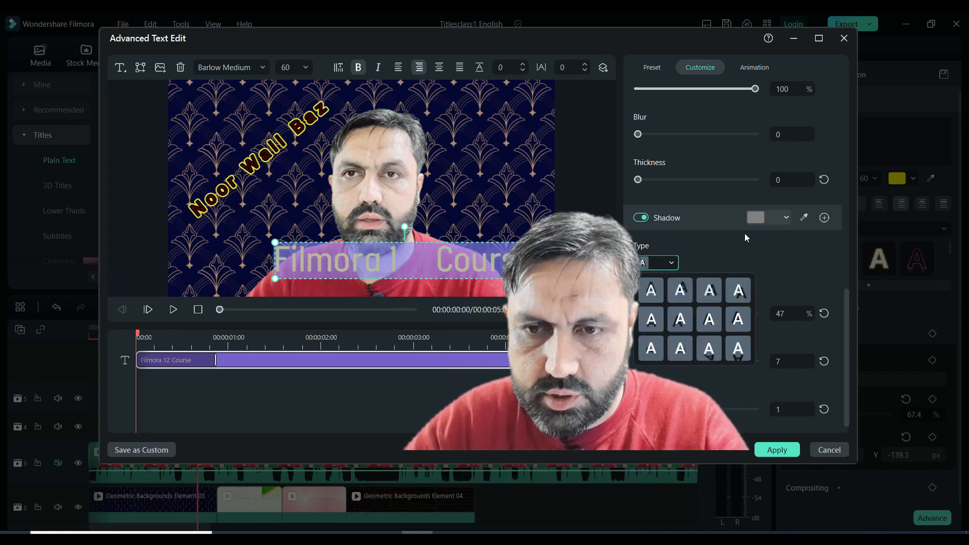
click(786, 217)
click(786, 218)
click(790, 322)
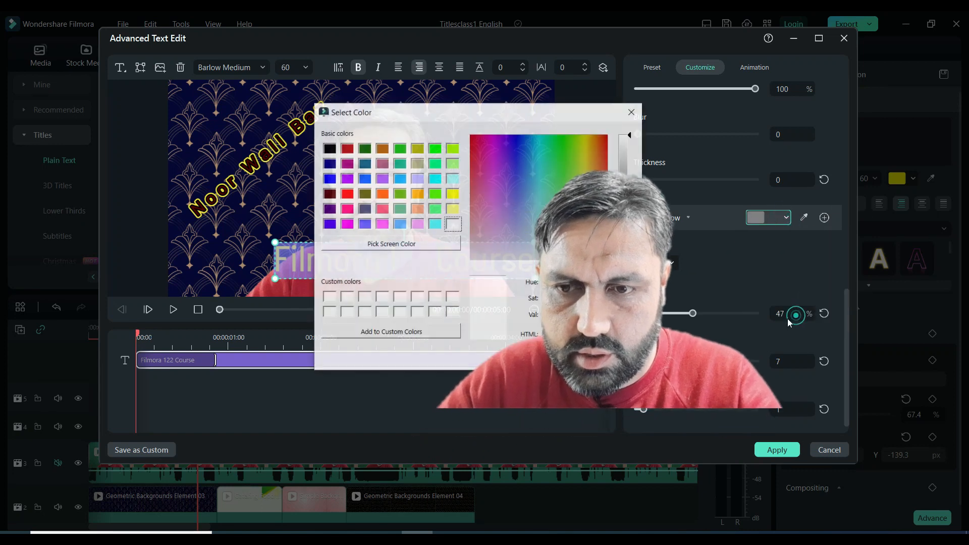
click(452, 193)
click(554, 357)
click(415, 258)
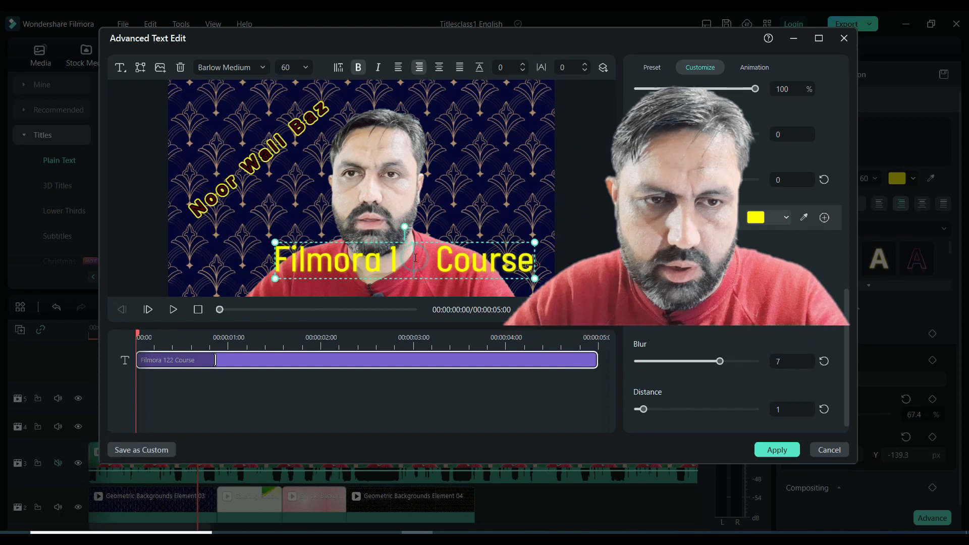
Add a second text box, move it above the course title at about Y 11.6, and replace its placeholder with a surname.
click(126, 69)
click(139, 90)
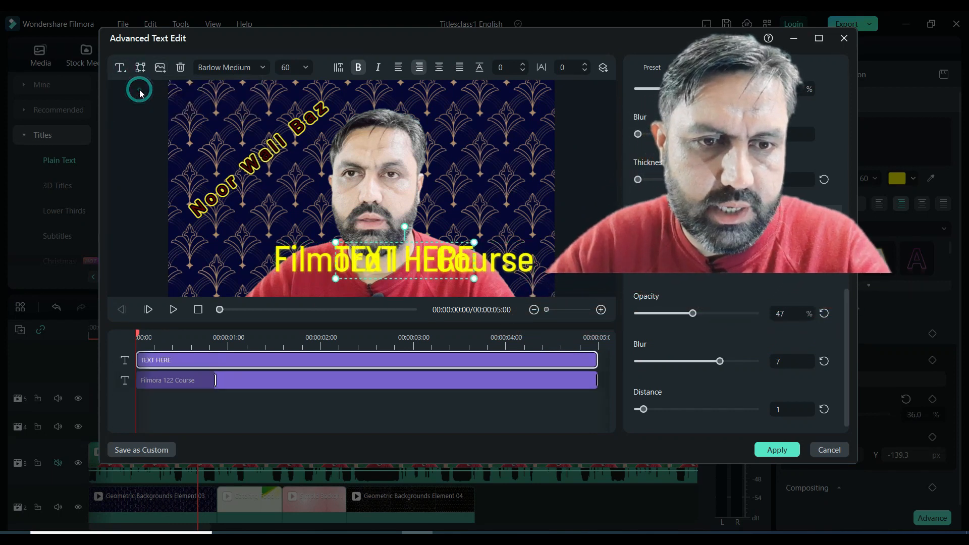
drag(396, 260, 406, 181)
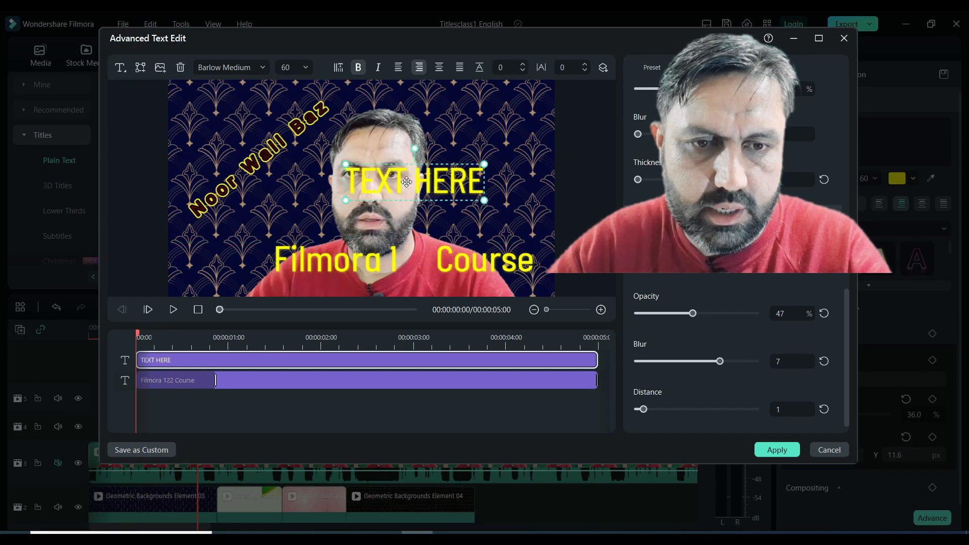
double_click(406, 182)
click(407, 183)
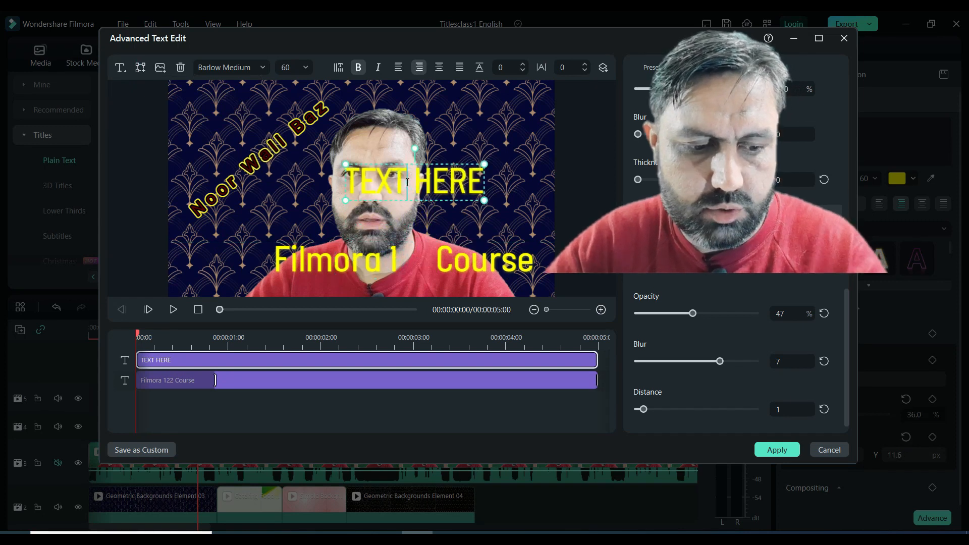
key(ctrl+a)
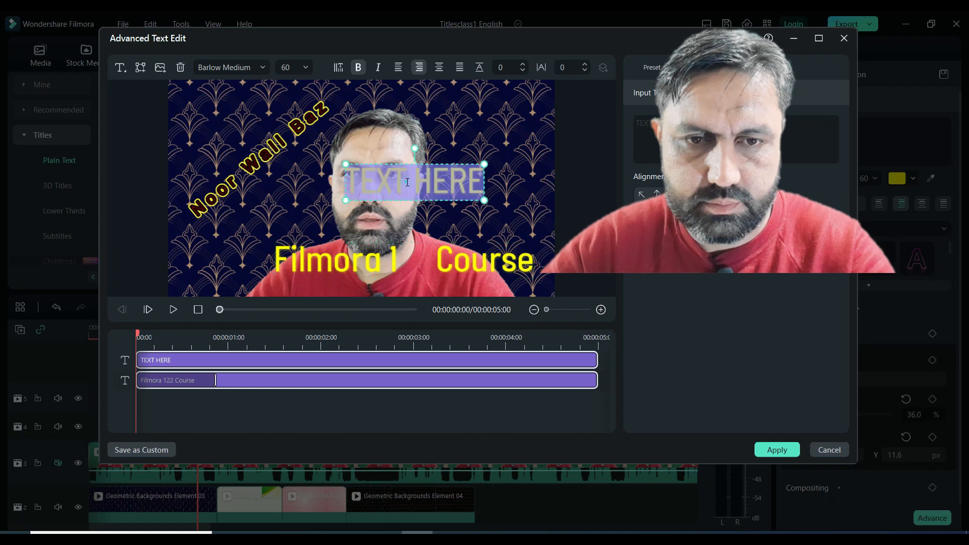
text(n)
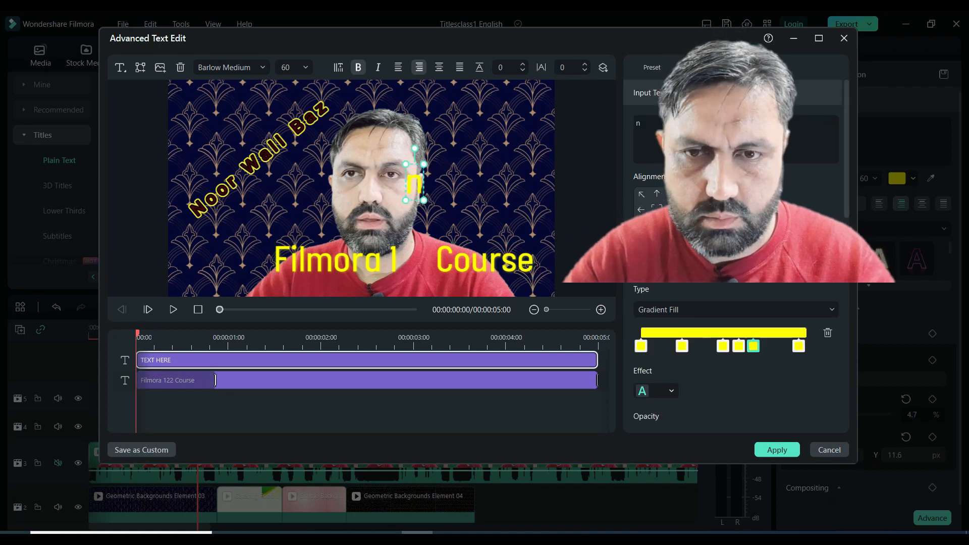
key(BackSpace)
text(Afridi)
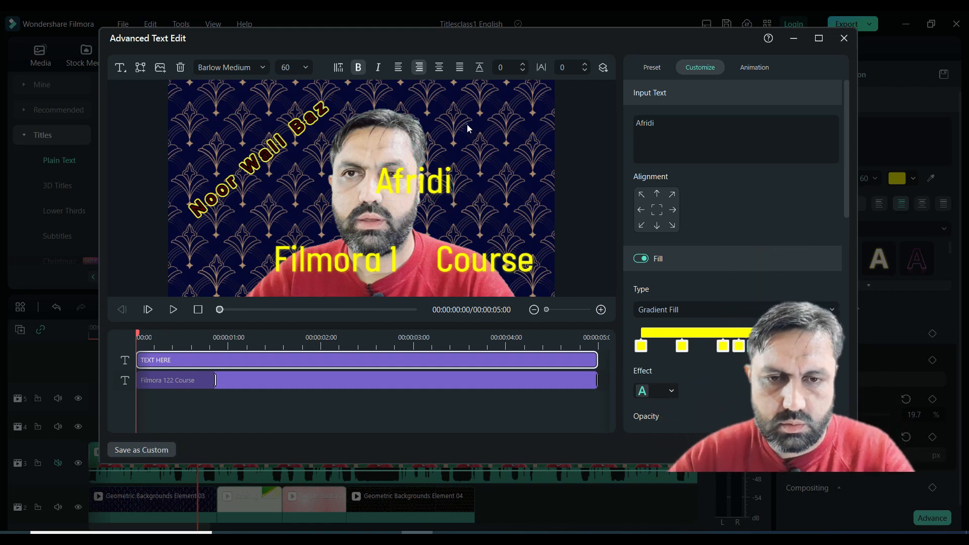
click(467, 129)
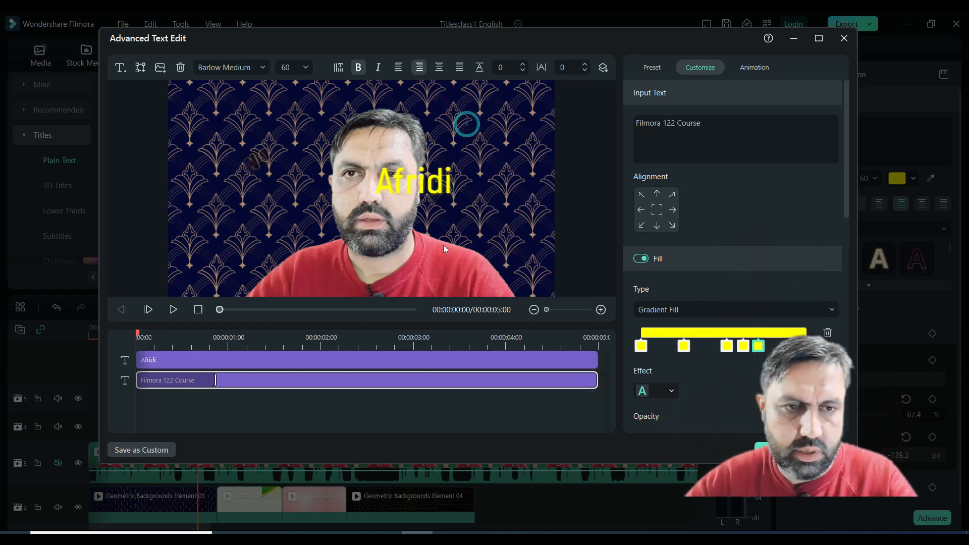
Insert a square shape and move it to the upper-right corner of the video frame, at about Y 83.7.
click(141, 68)
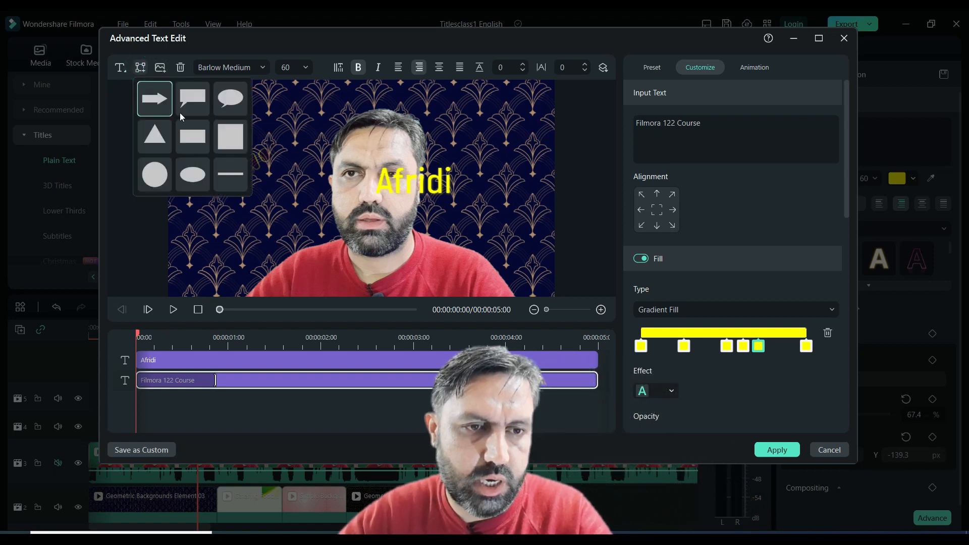
click(228, 139)
drag(380, 161, 444, 130)
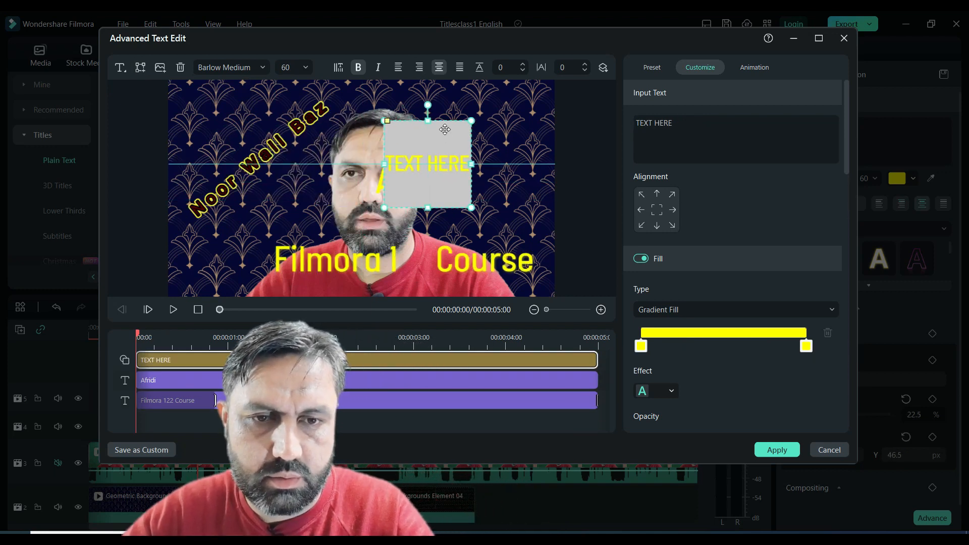
drag(432, 164, 532, 151)
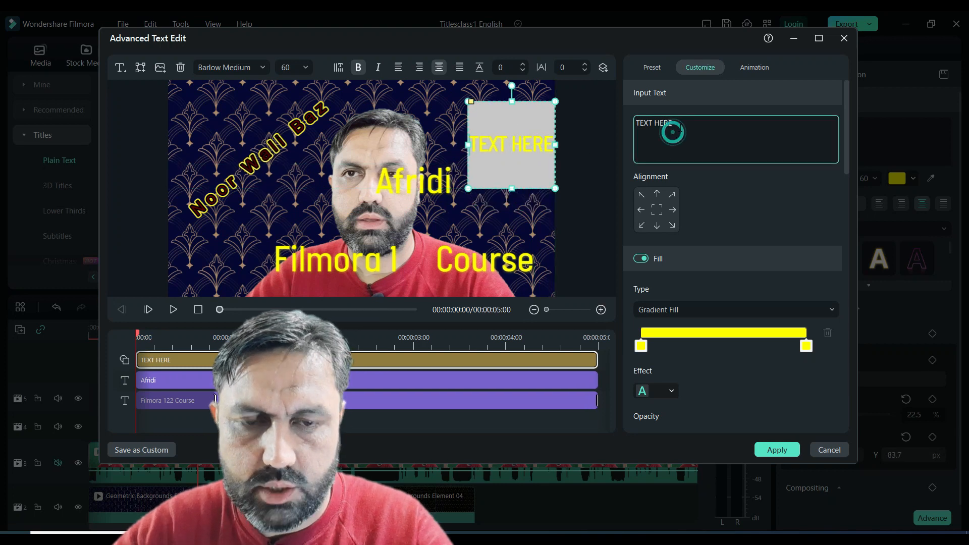
Replace the square's text with "my Course" split over two lines, and enlarge the square to about 31.7% scale.
key(ctrl+a)
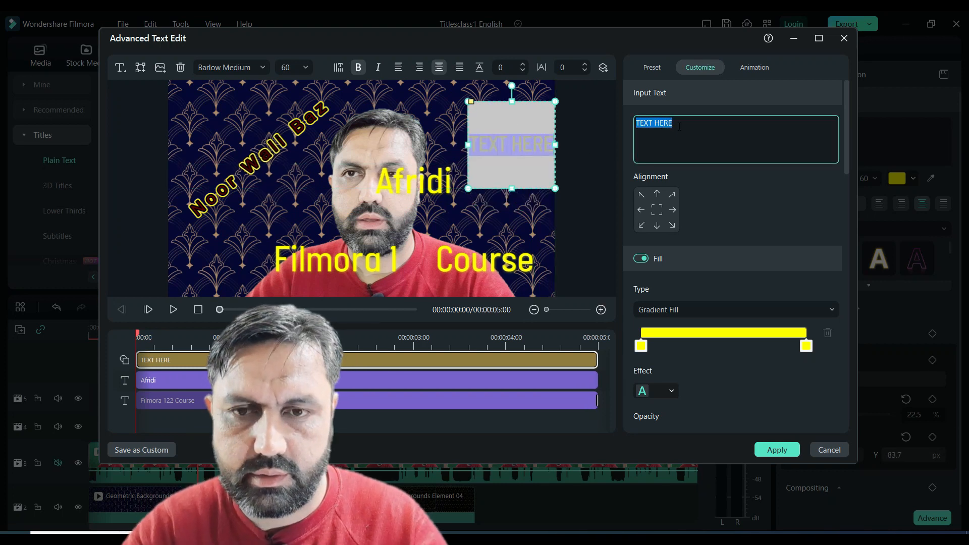
text(my Course)
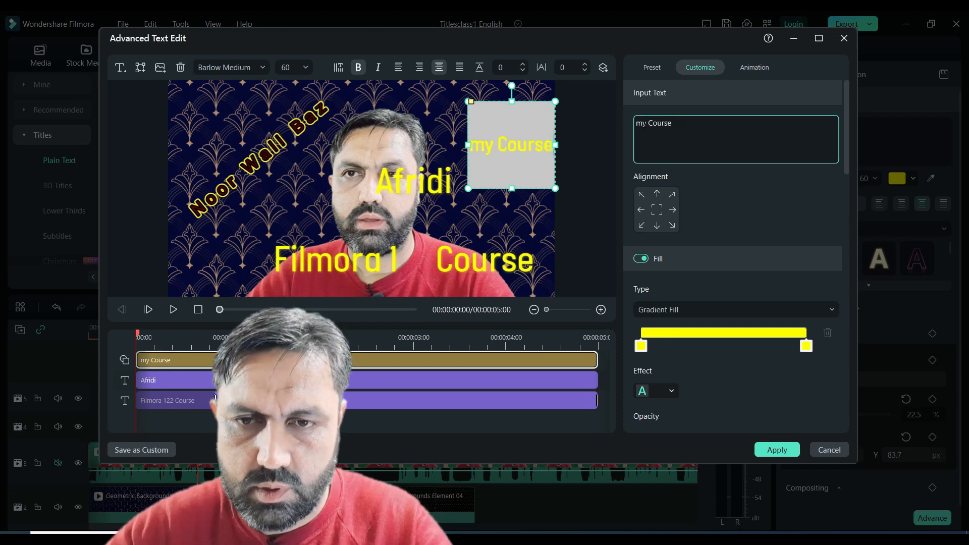
click(648, 123)
key(Return)
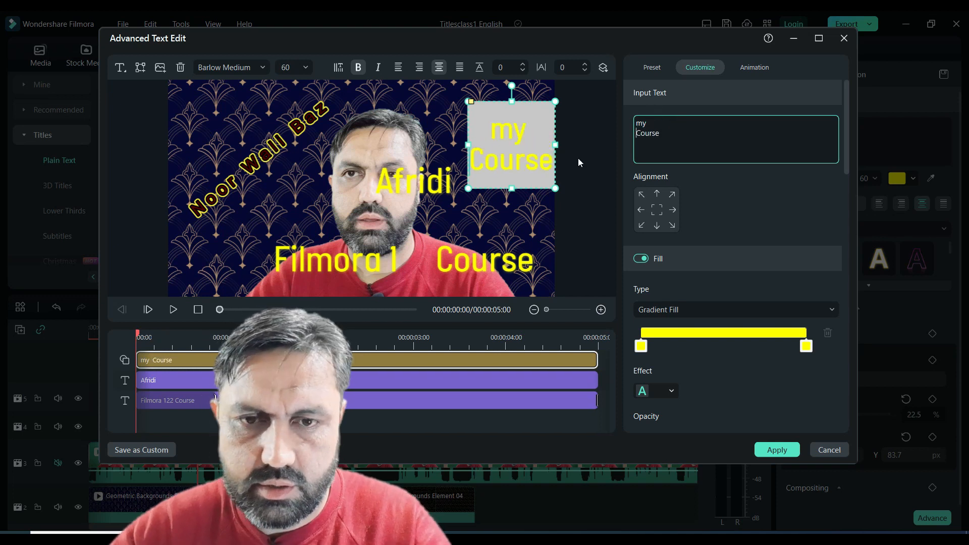
drag(444, 202, 409, 237)
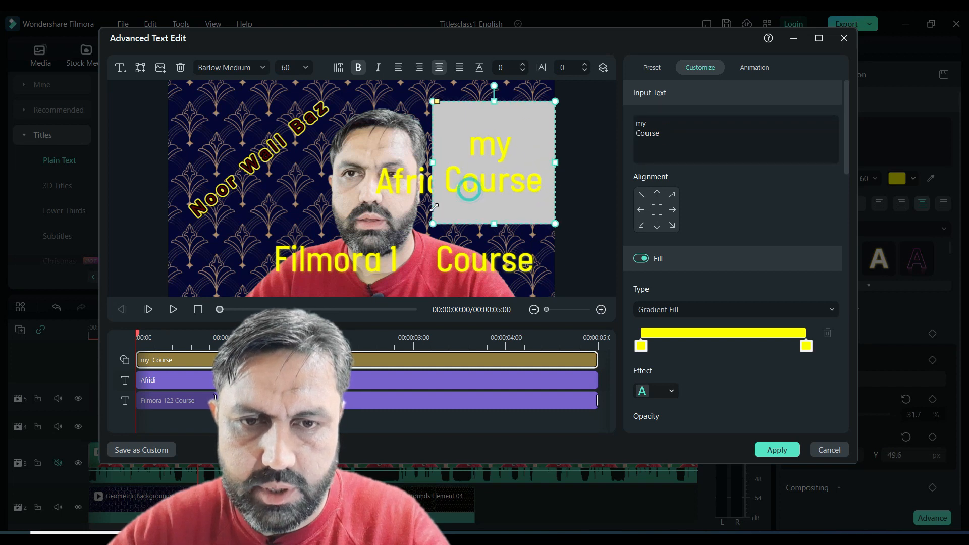
Apply the advanced text edits and play the video to preview the titles.
click(776, 451)
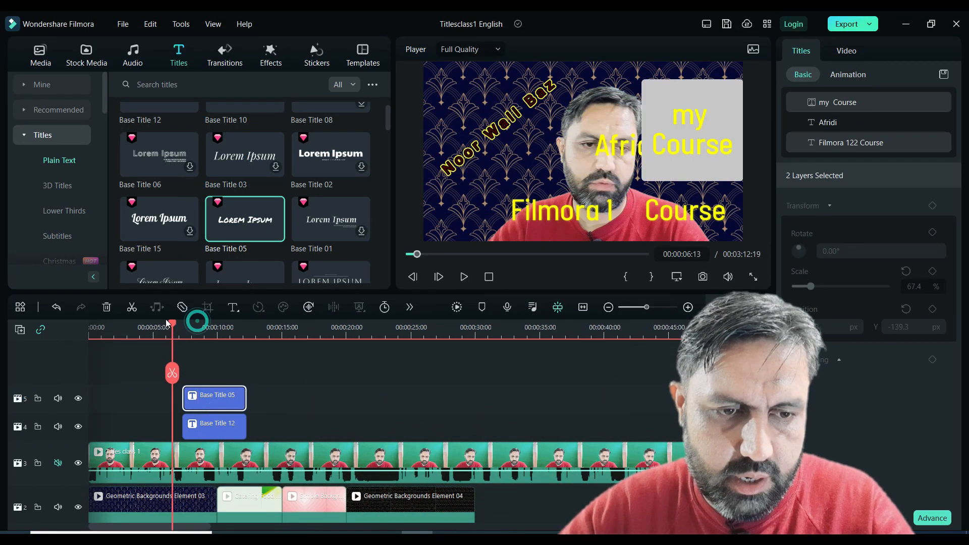
click(464, 277)
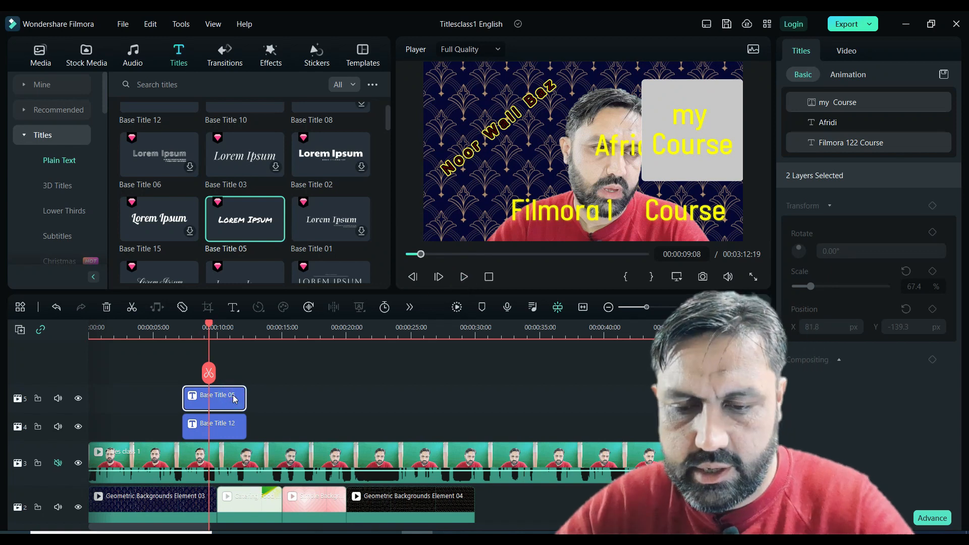
Remove the Base Title 05 clip from the timeline and play the video with the remaining title.
key(ctrl+z)
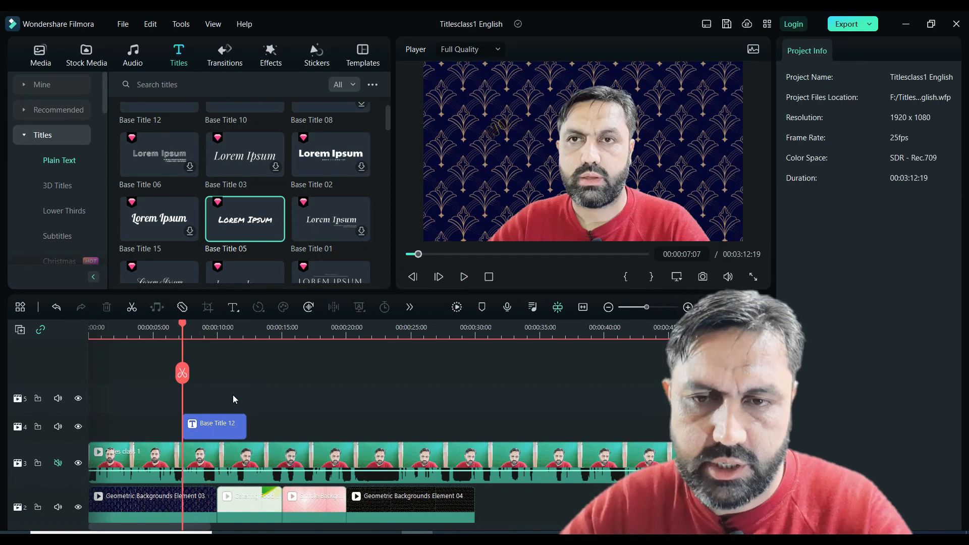
click(462, 279)
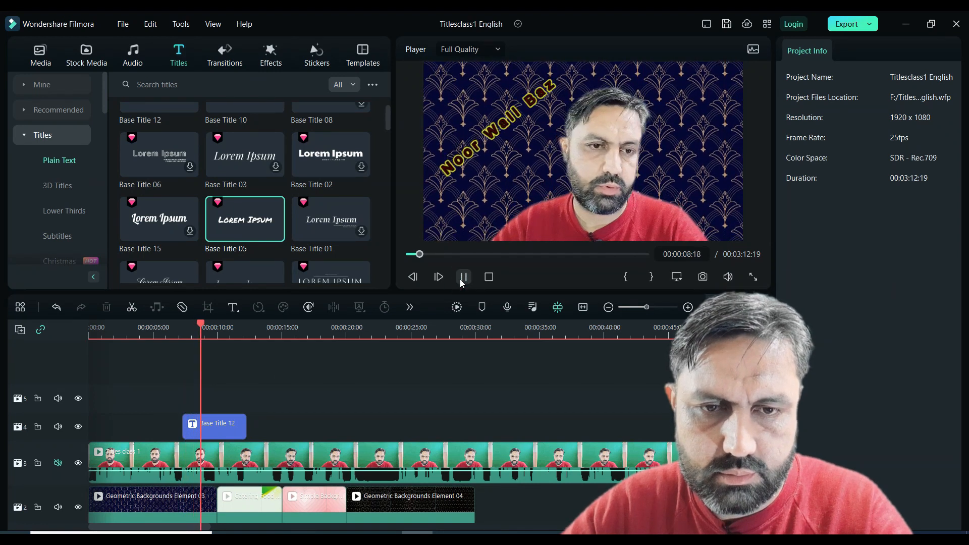